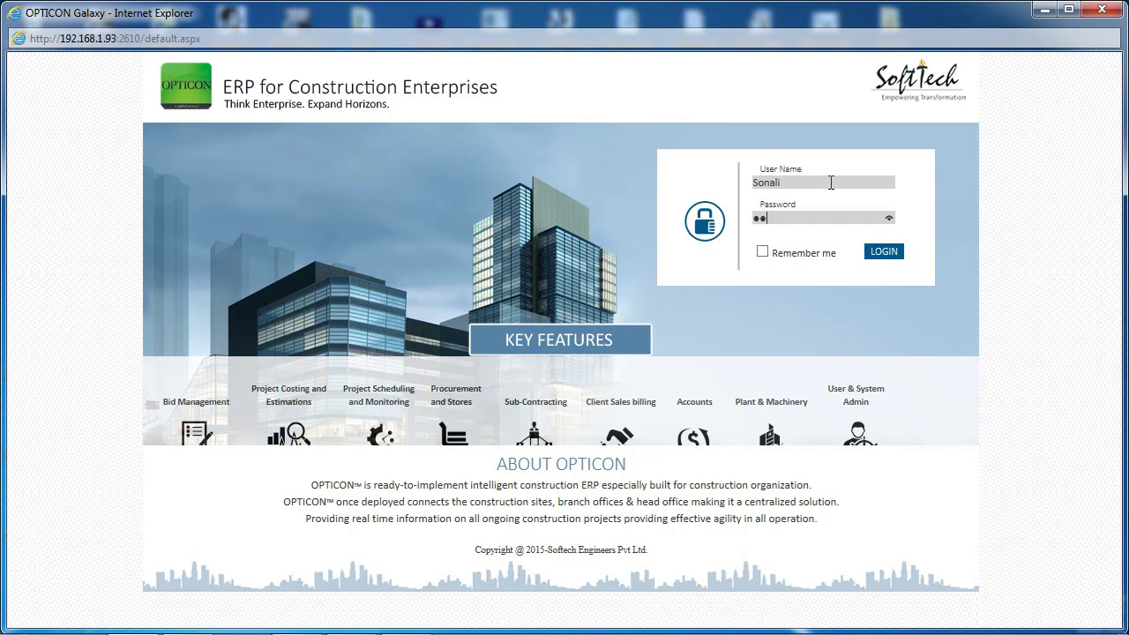
Submit the login details and expand the Administrative Officer module list
key(Return)
click(202, 148)
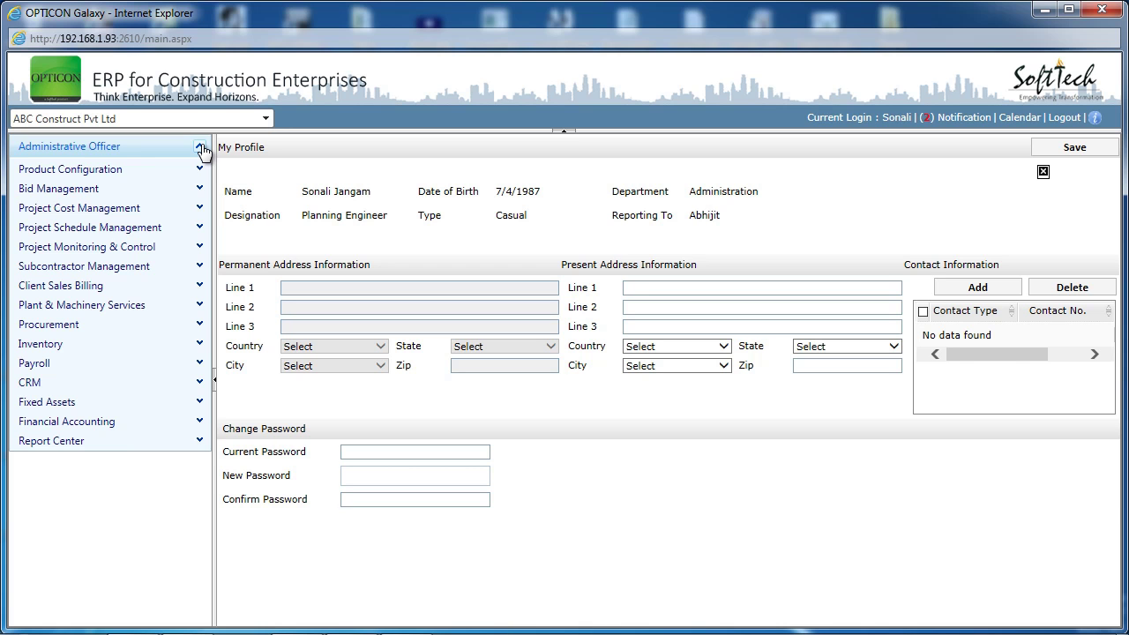
Open the Multistoried Guest house project from Project Cost Management's Define Project list
click(198, 210)
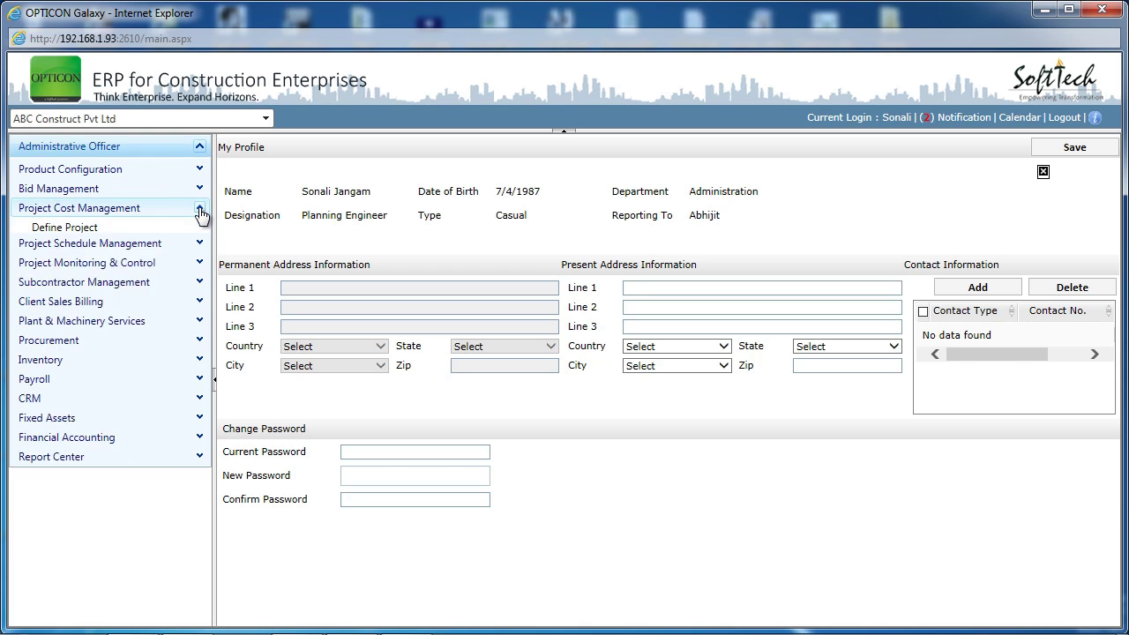
click(193, 229)
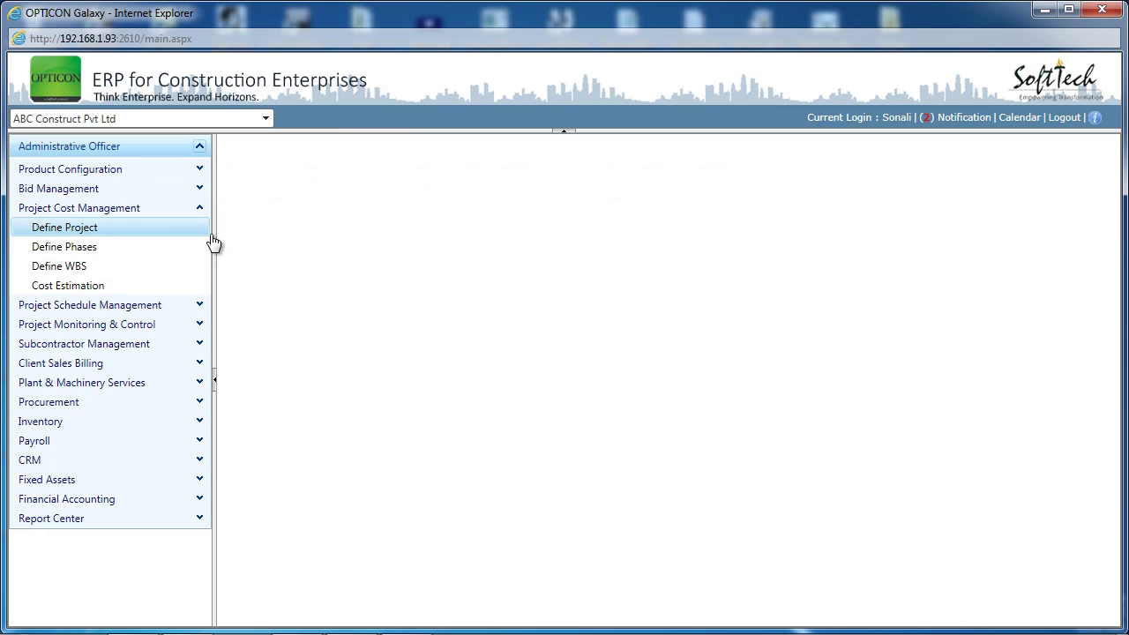
click(476, 276)
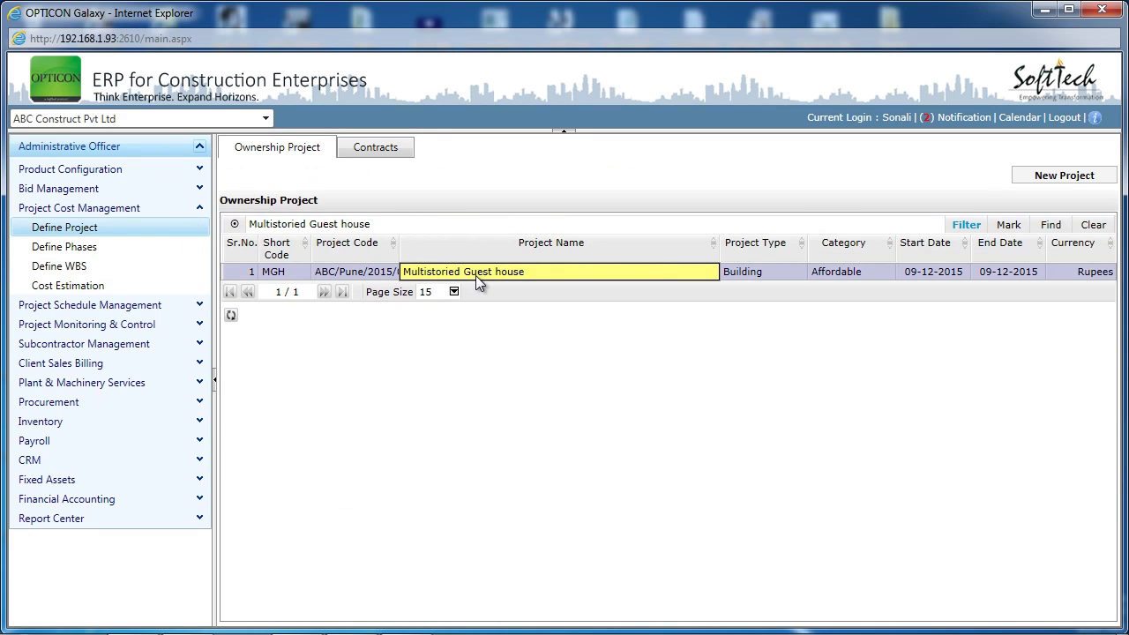
double_click(476, 275)
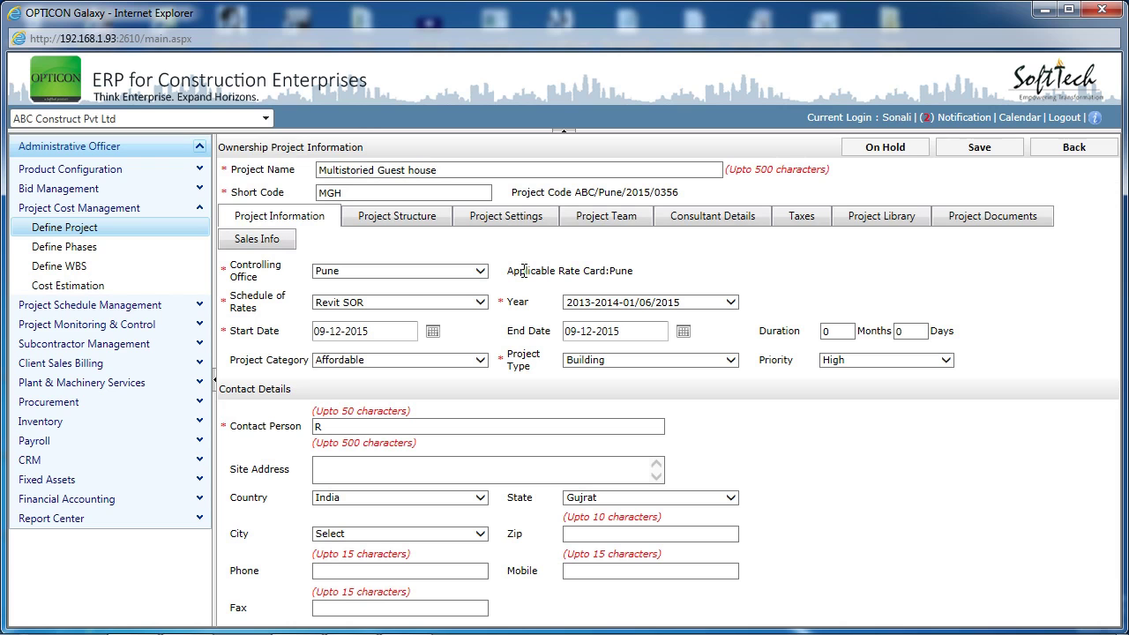
Show the Project Structure tab and select Building in the structure and Phase 1 grids
click(418, 228)
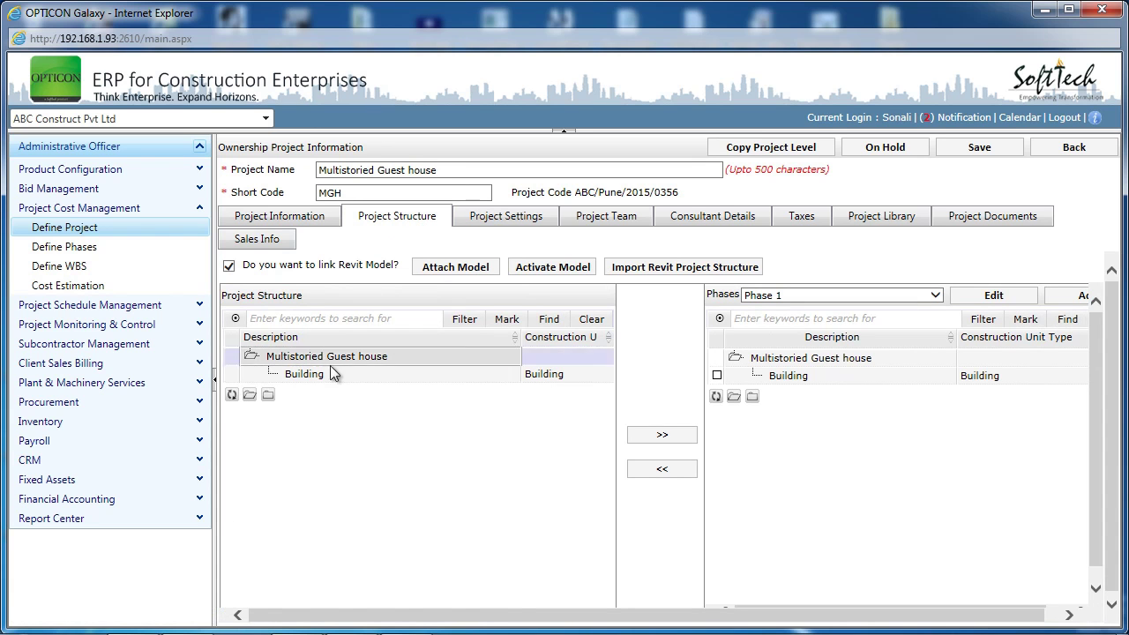
click(317, 378)
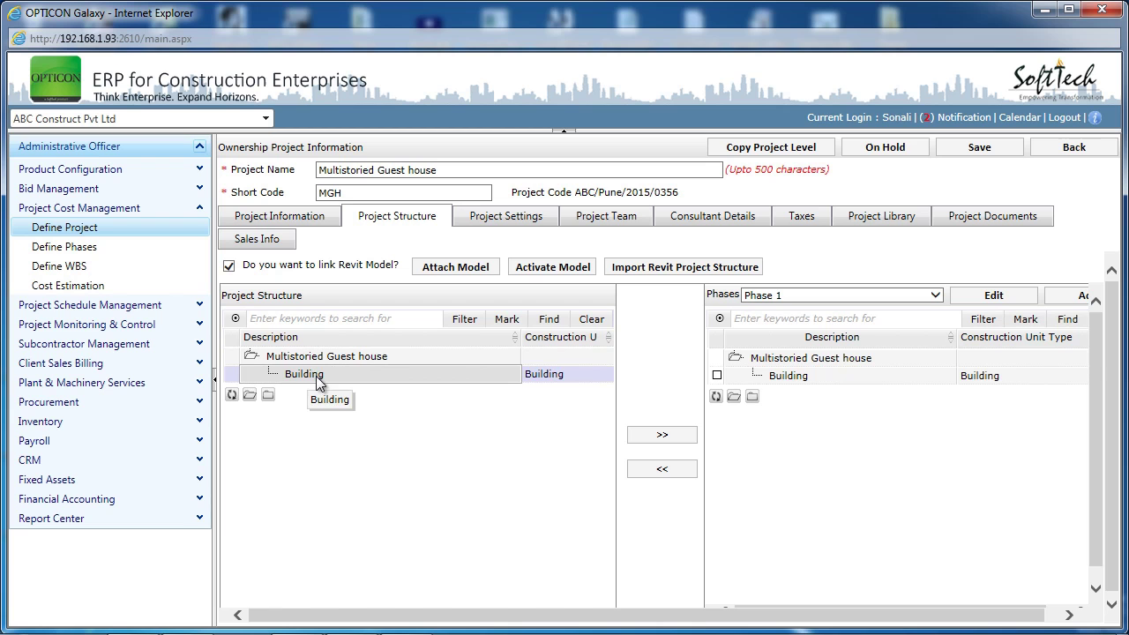
click(792, 381)
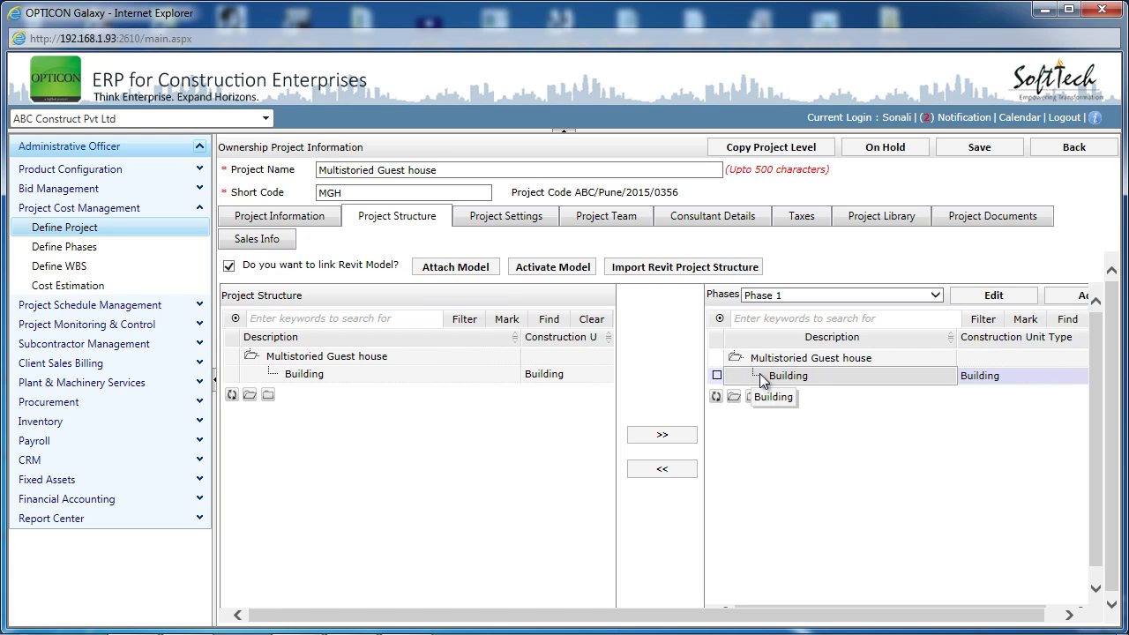
Attach Architectural_Gift City Model 06.01.15.rvt to the project as its building model
click(477, 274)
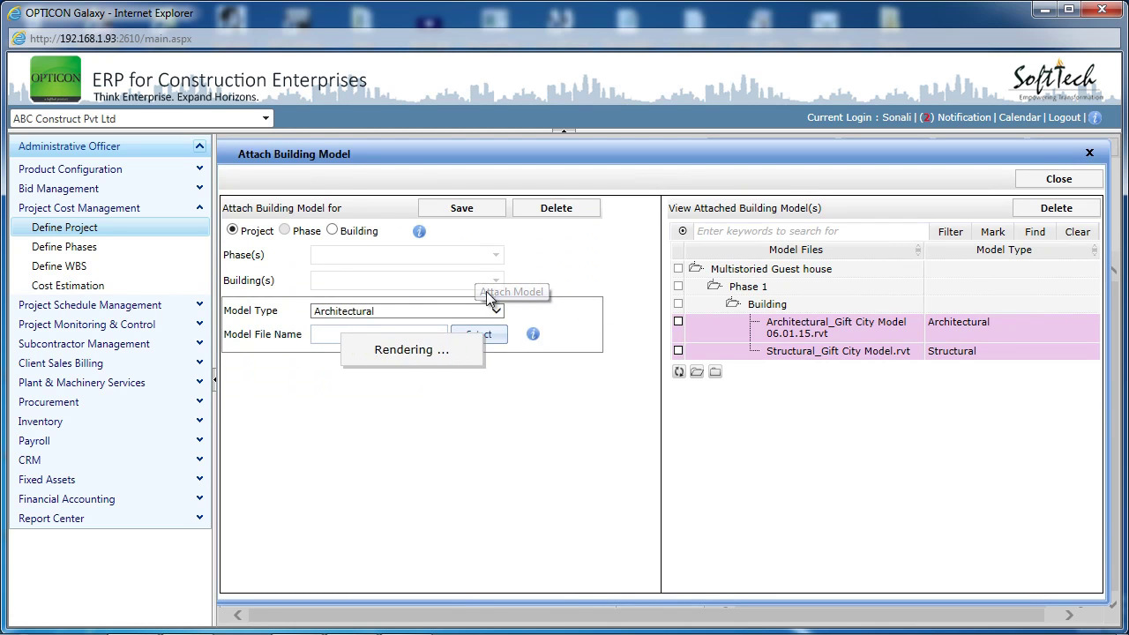
click(480, 337)
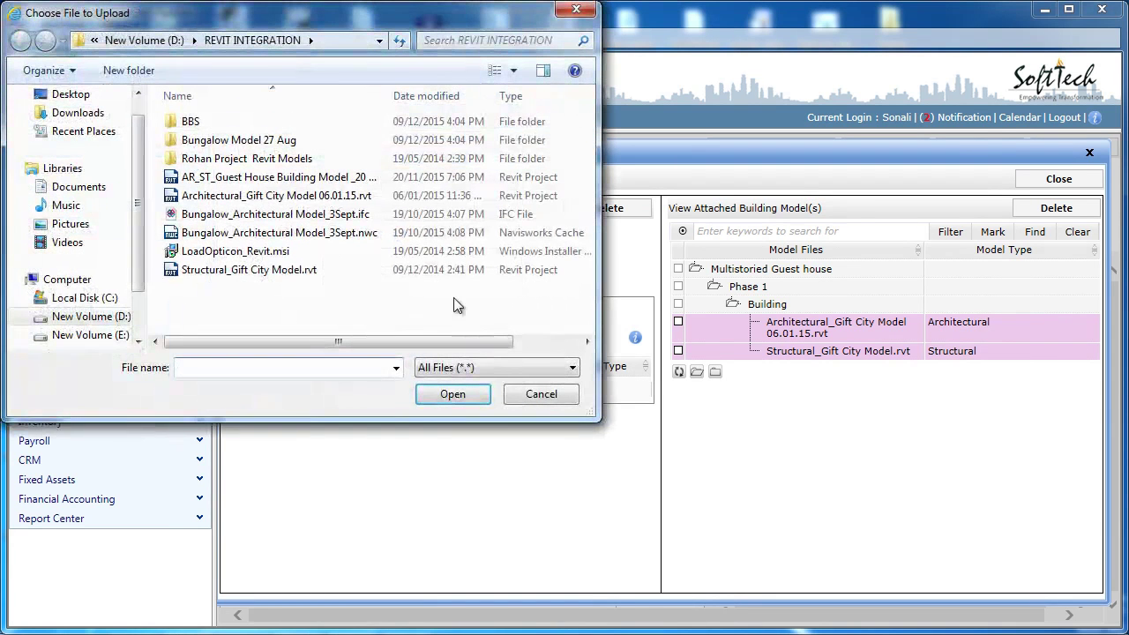
click(335, 196)
click(450, 394)
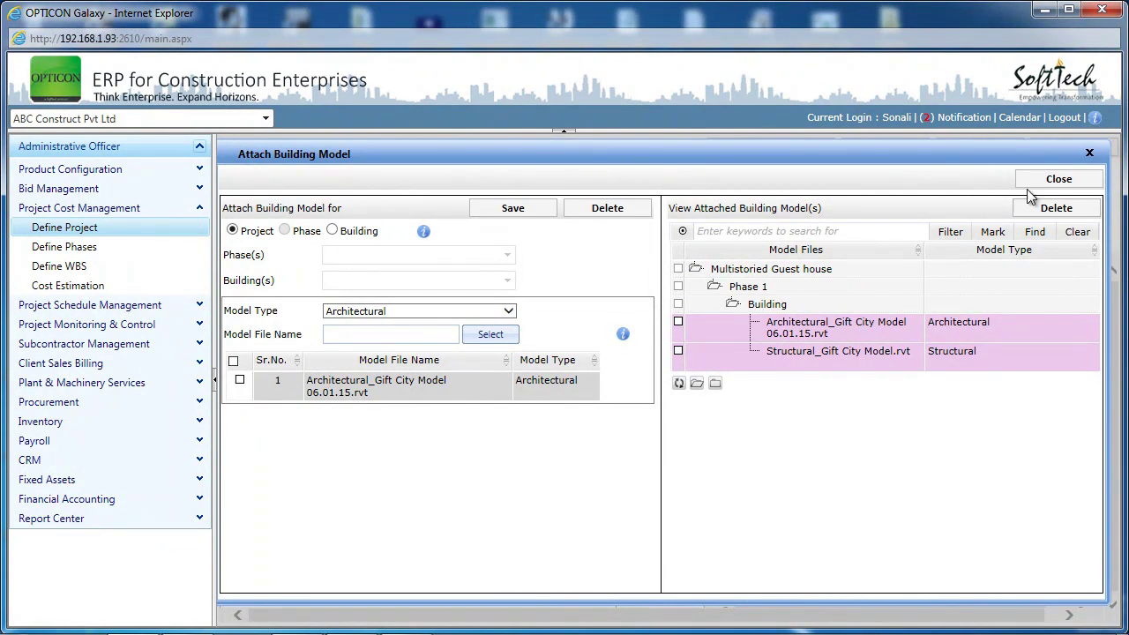
click(1050, 181)
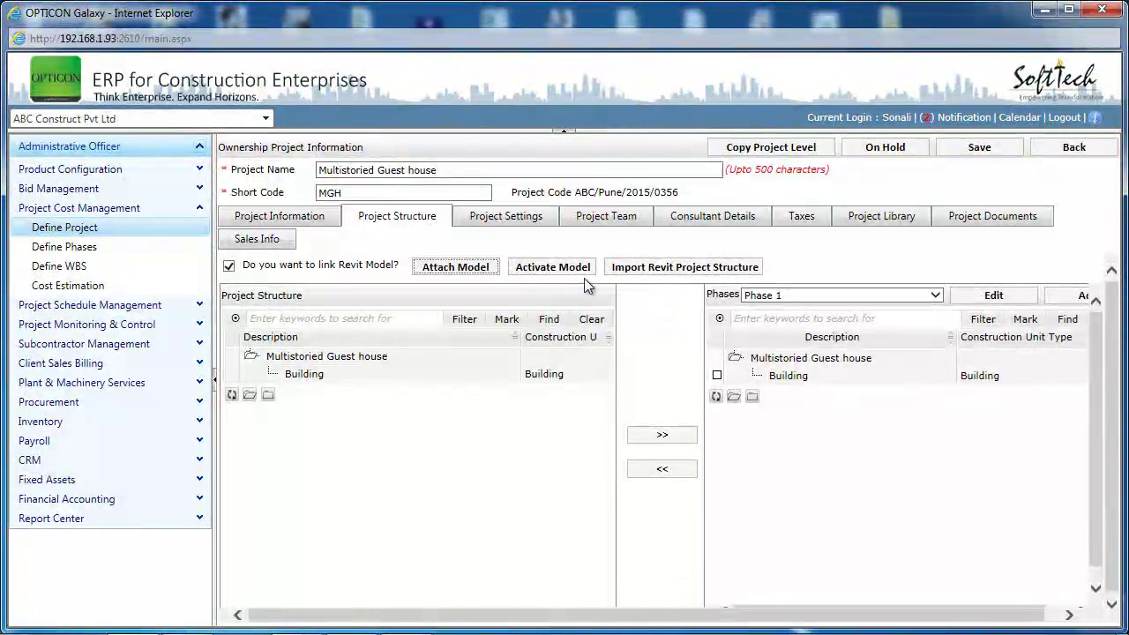
Activate both the architectural and structural Gift City models to launch them in Revit 2014
click(575, 272)
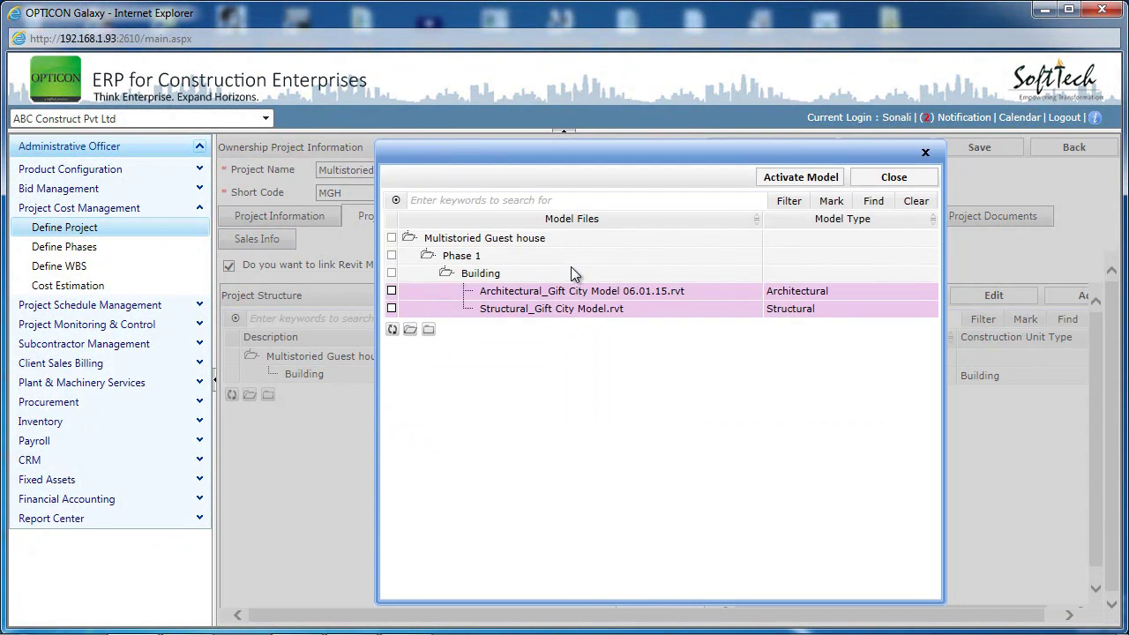
click(392, 290)
click(392, 309)
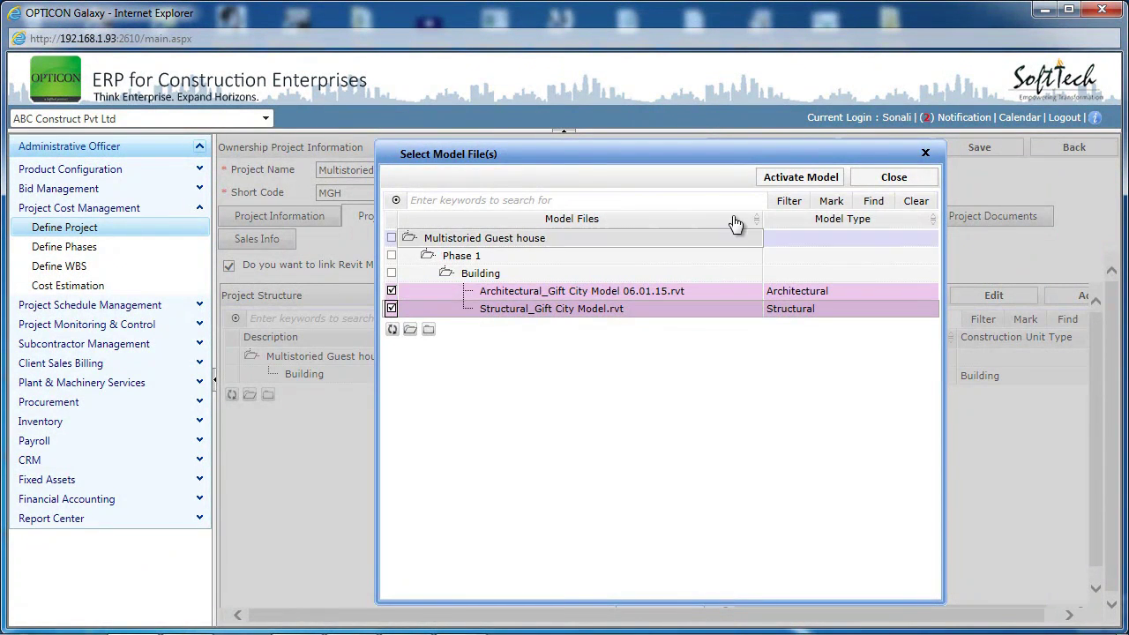
click(799, 178)
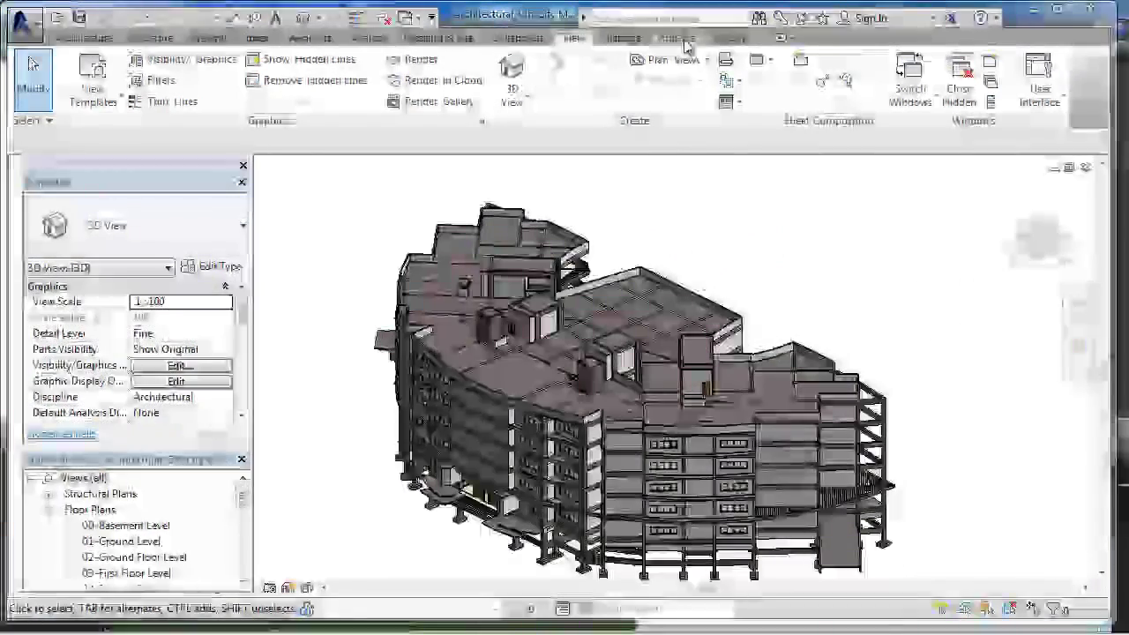
Show the OPTICON GALAXY add-in tools and inspect the Project Settings categories list
click(683, 40)
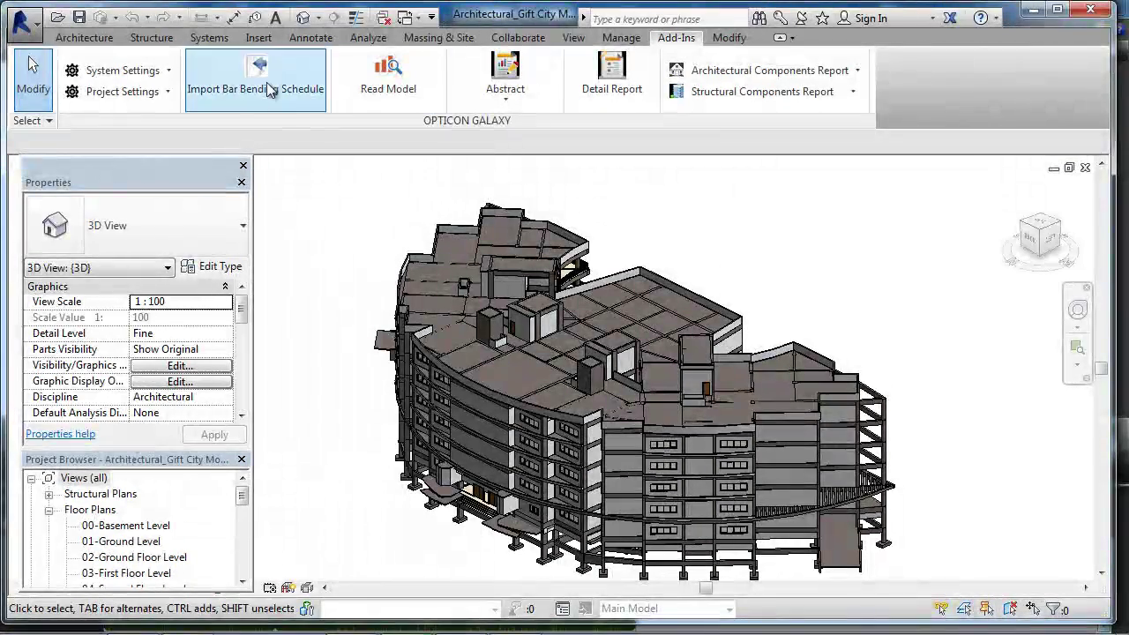
click(161, 97)
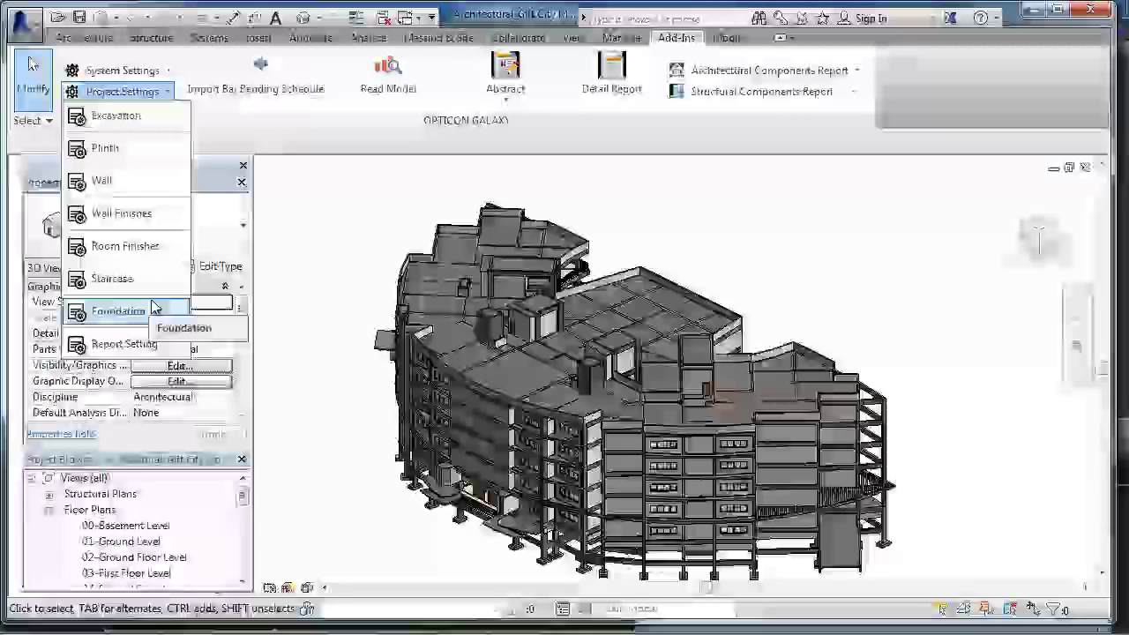
click(294, 213)
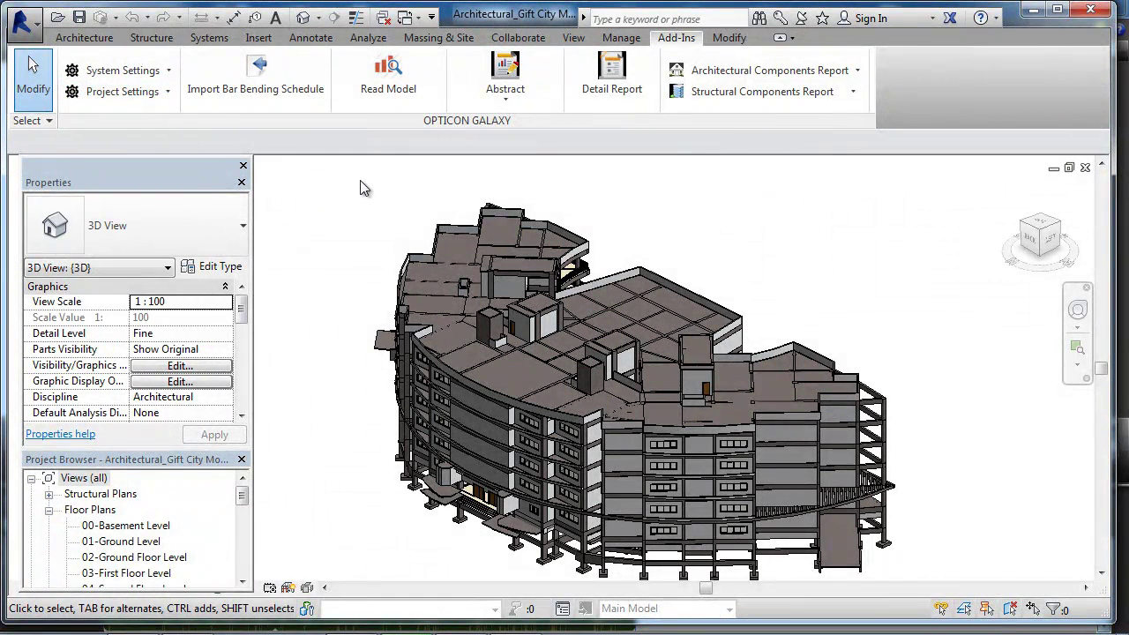
Import the Footing bar bending schedule xlsx file and confirm the successful import
click(277, 97)
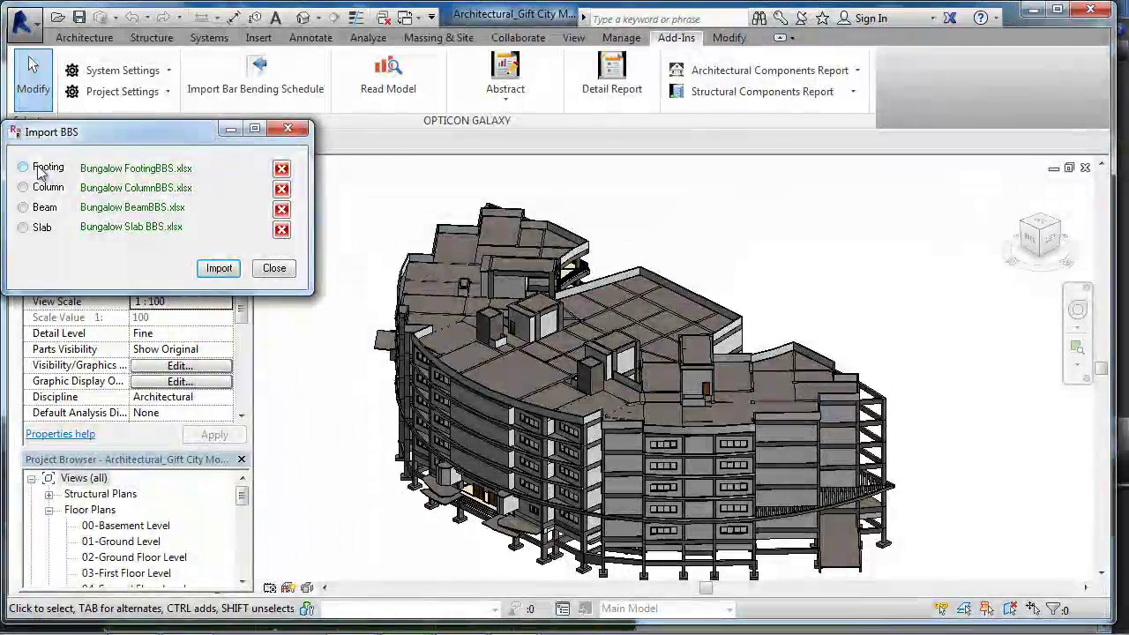
click(42, 168)
click(217, 268)
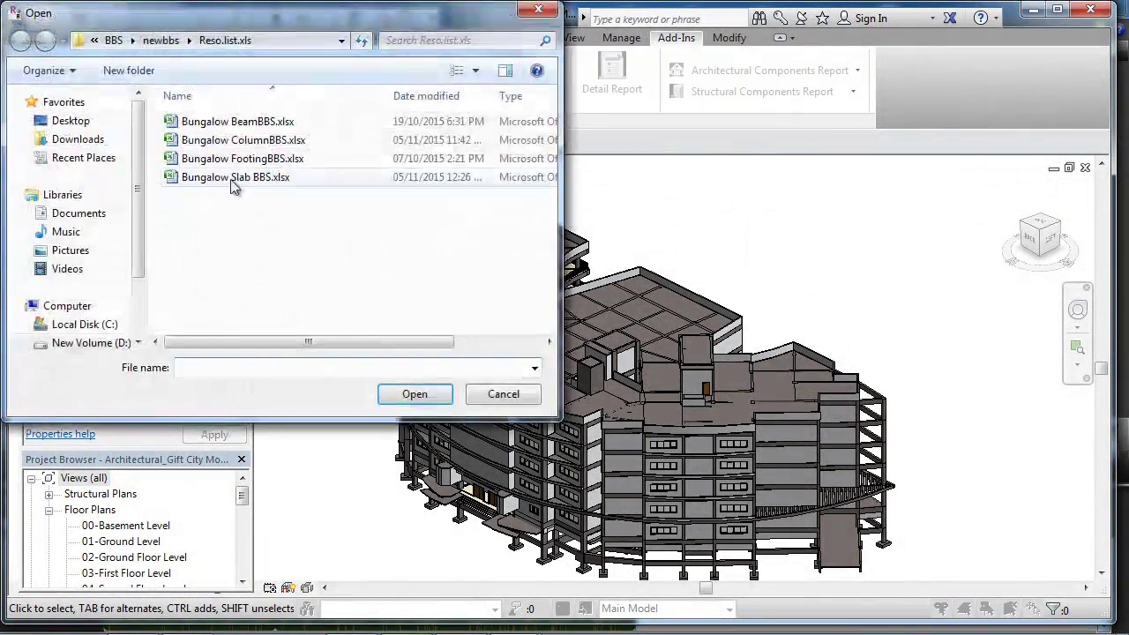
double_click(236, 167)
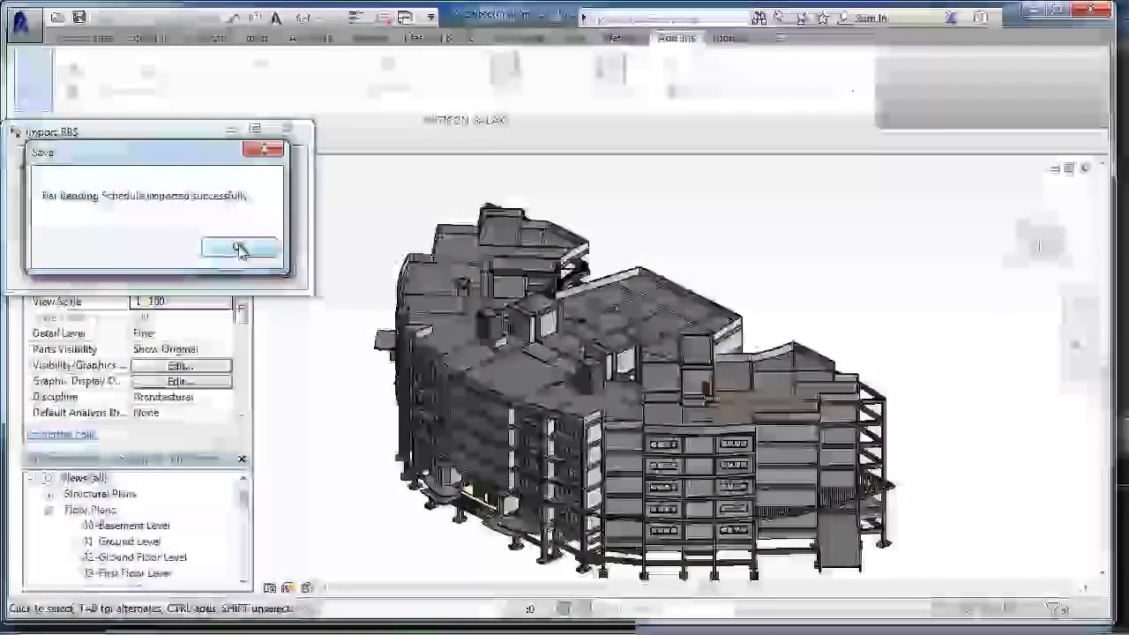
click(240, 247)
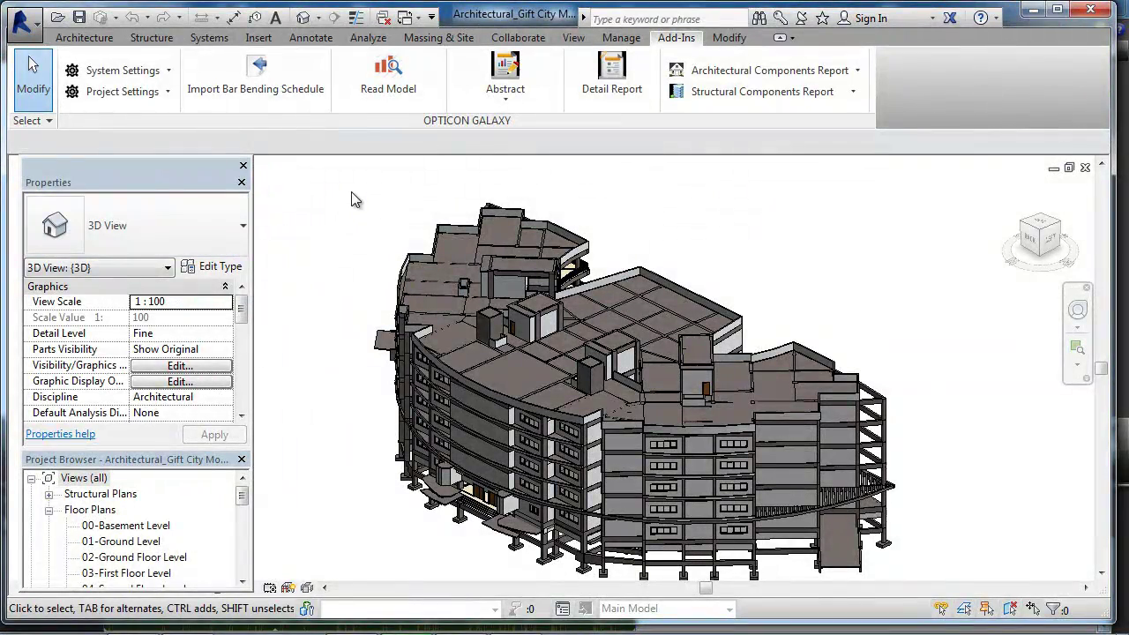
Window-select the whole building in the 3D view and run Read Model, confirming the alert
mouse_move(347, 183)
mouse_down()
mouse_move(547, 353)
mouse_move(880, 568)
mouse_move(960, 579)
mouse_up()
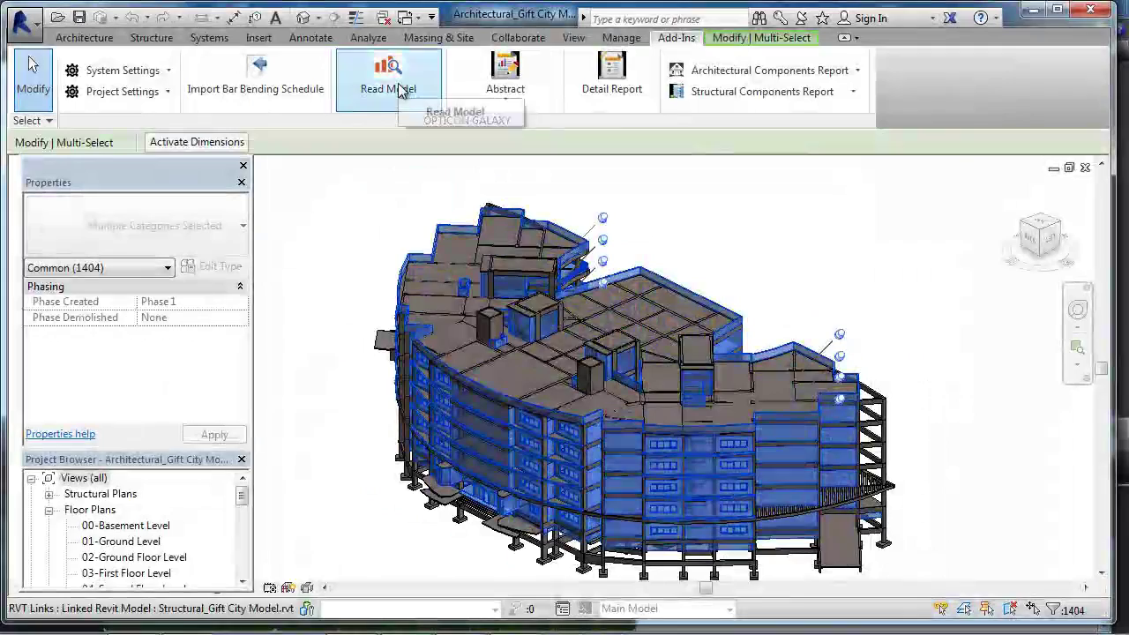
click(401, 91)
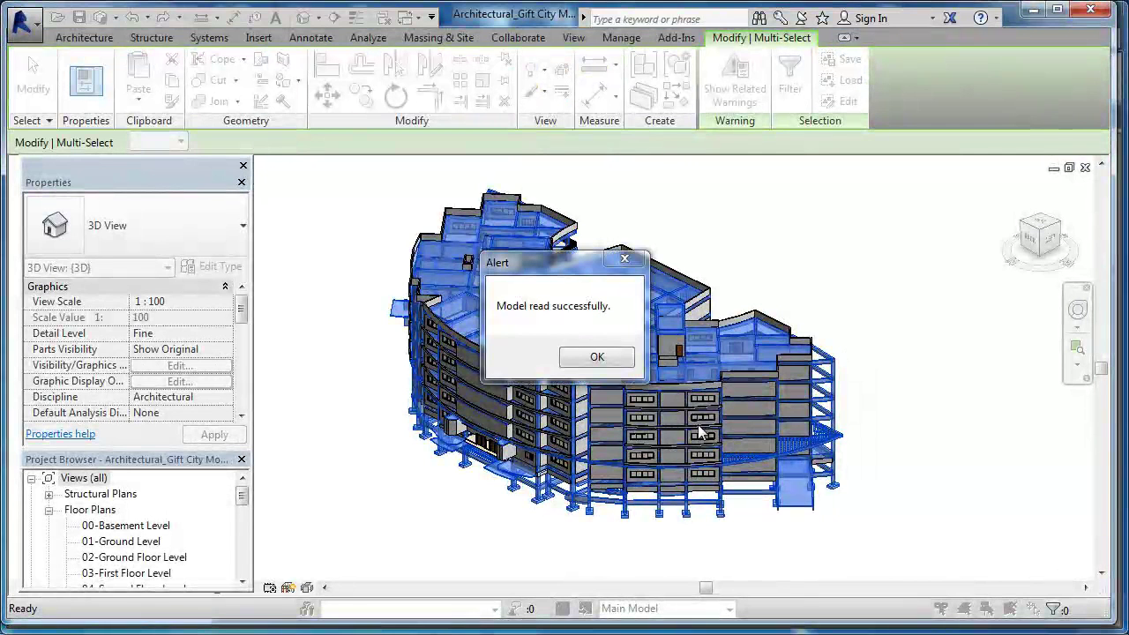
click(597, 357)
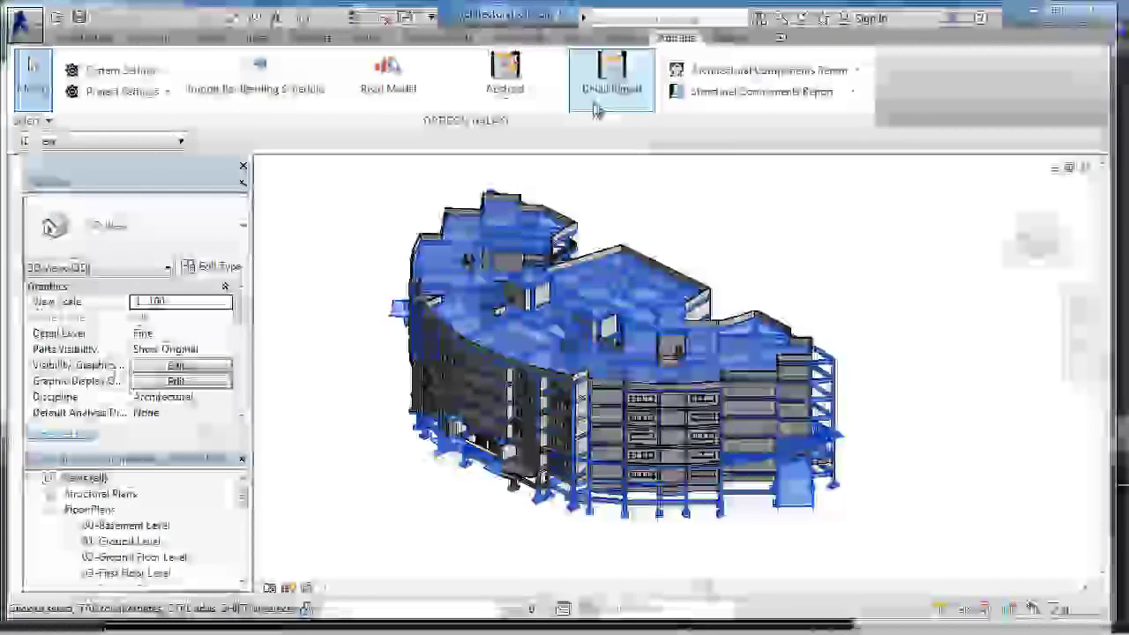
click(745, 73)
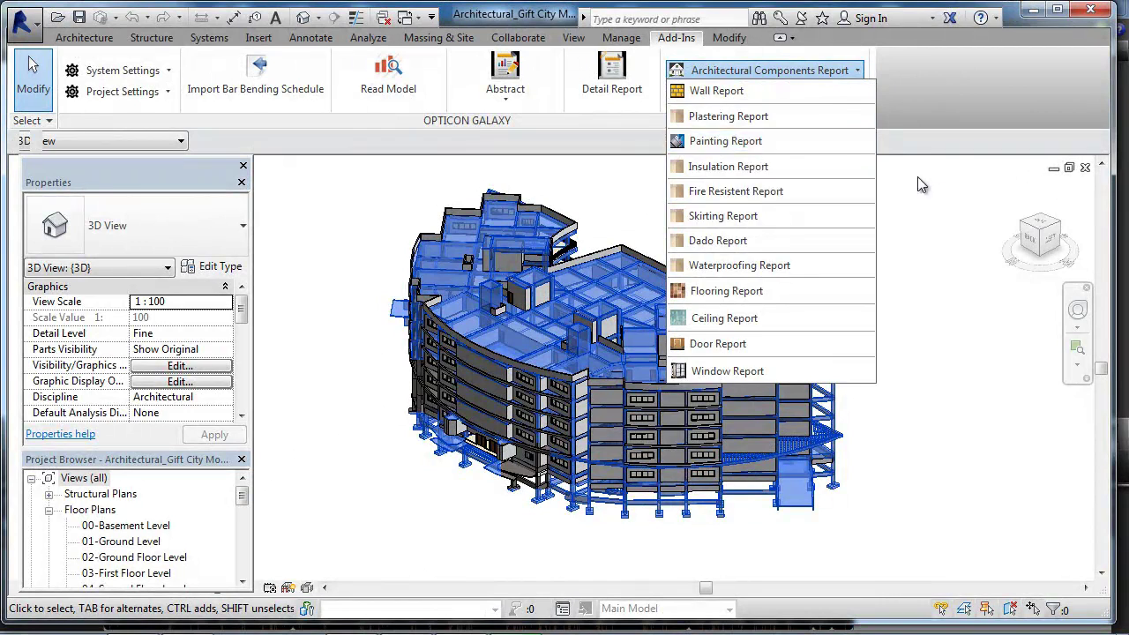
click(921, 181)
click(777, 98)
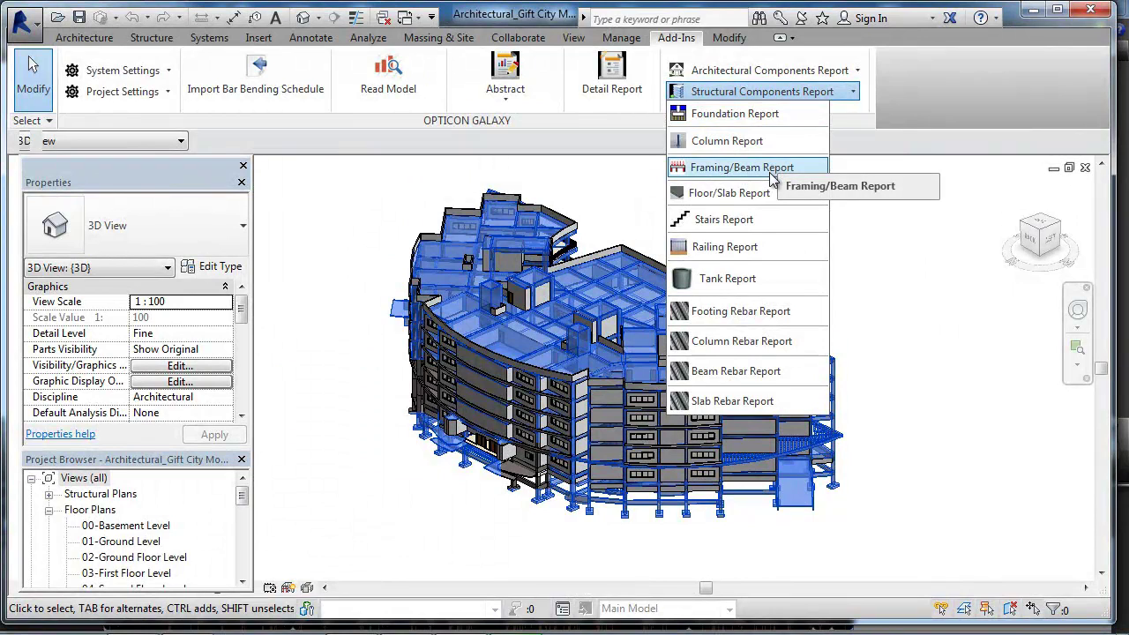
click(891, 207)
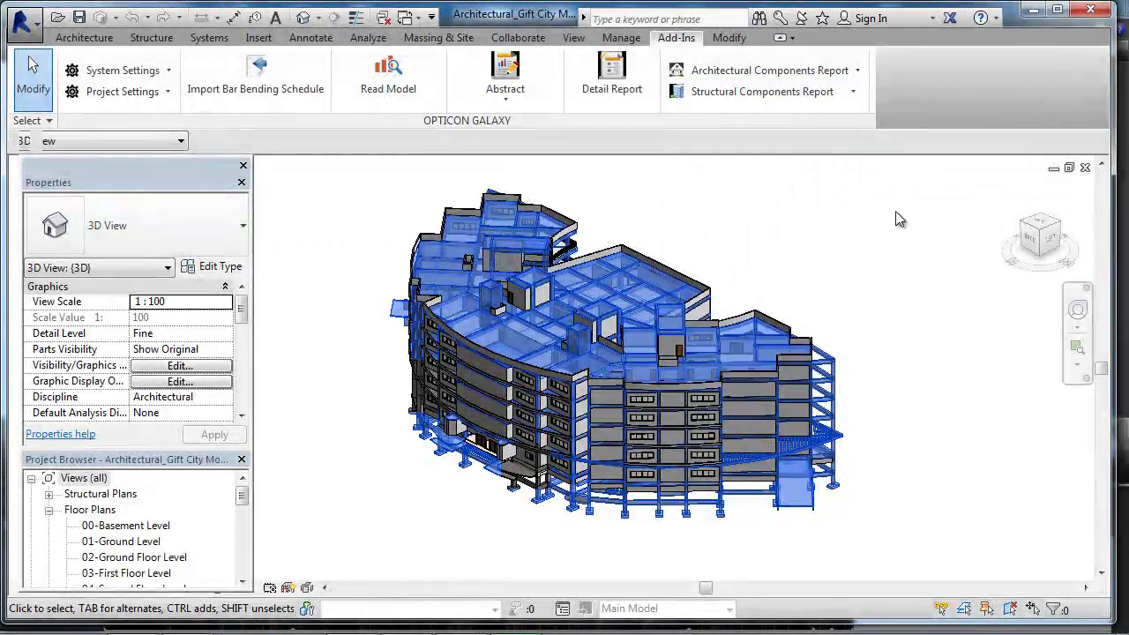
Open the Detail Report, scroll to Masonary Works, and view the 150 mm masonry floorwise quantities
click(624, 97)
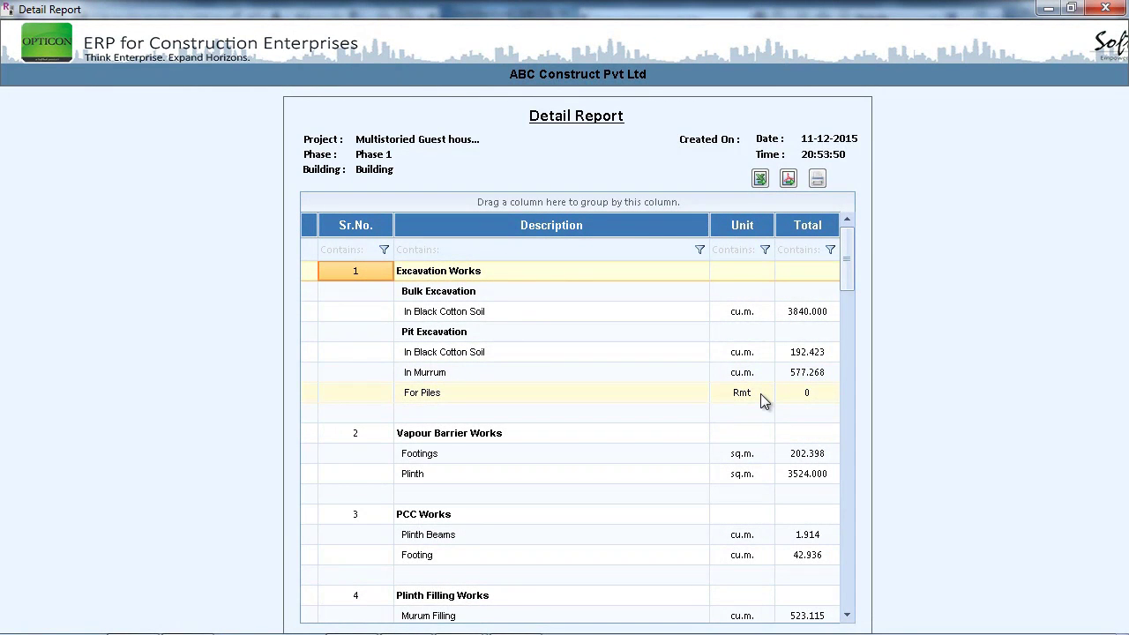
scroll(790, 401, down, 10)
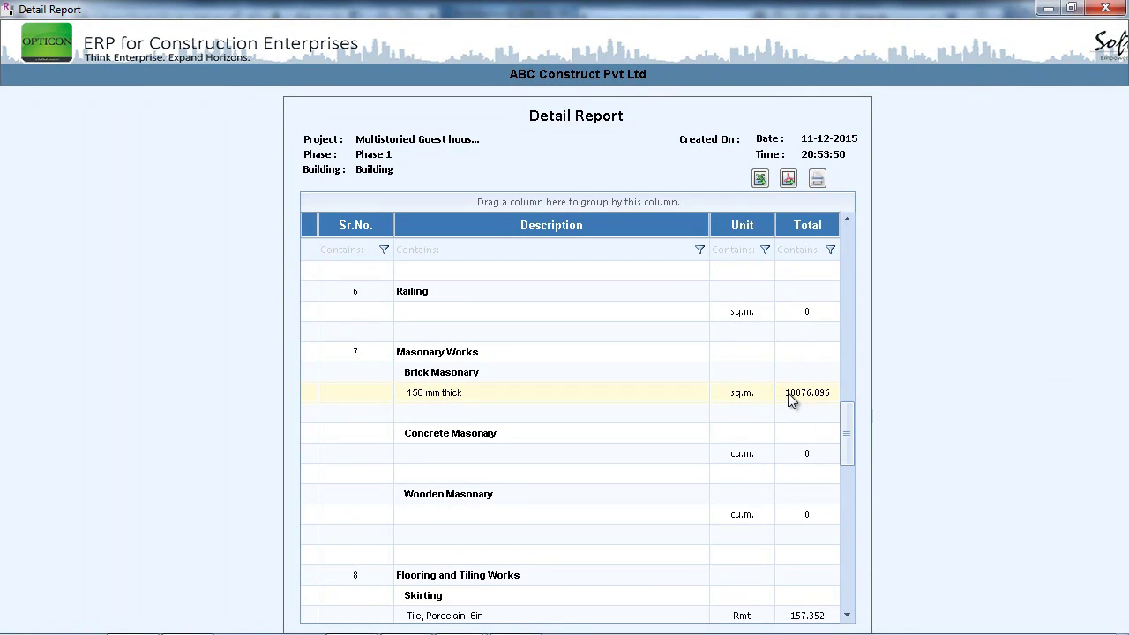
click(788, 394)
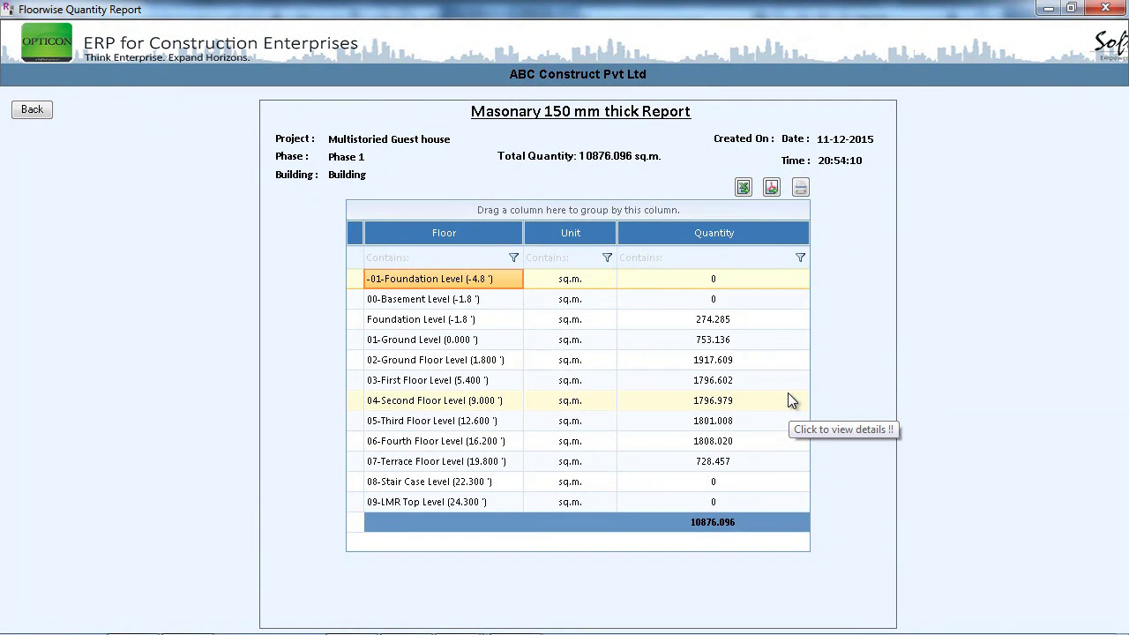
Drill into the 03-First Floor Level masonry quantity to list its items
click(720, 380)
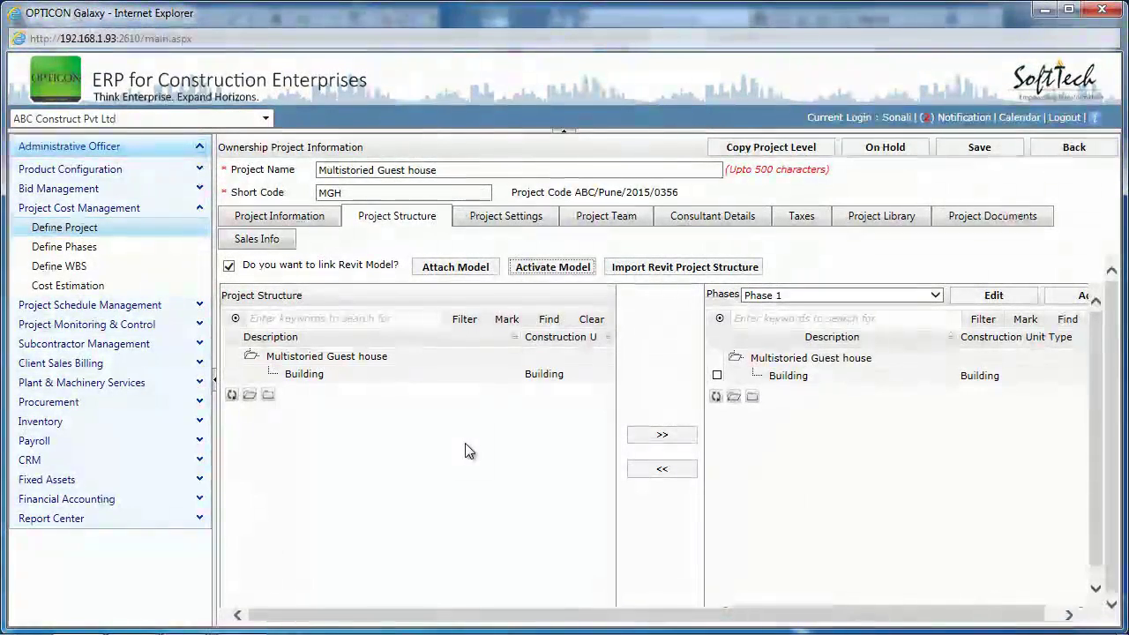
Import the Revit structure, map the Slabs elements to item 3-0147 (M 25 slab concrete), and save
click(635, 268)
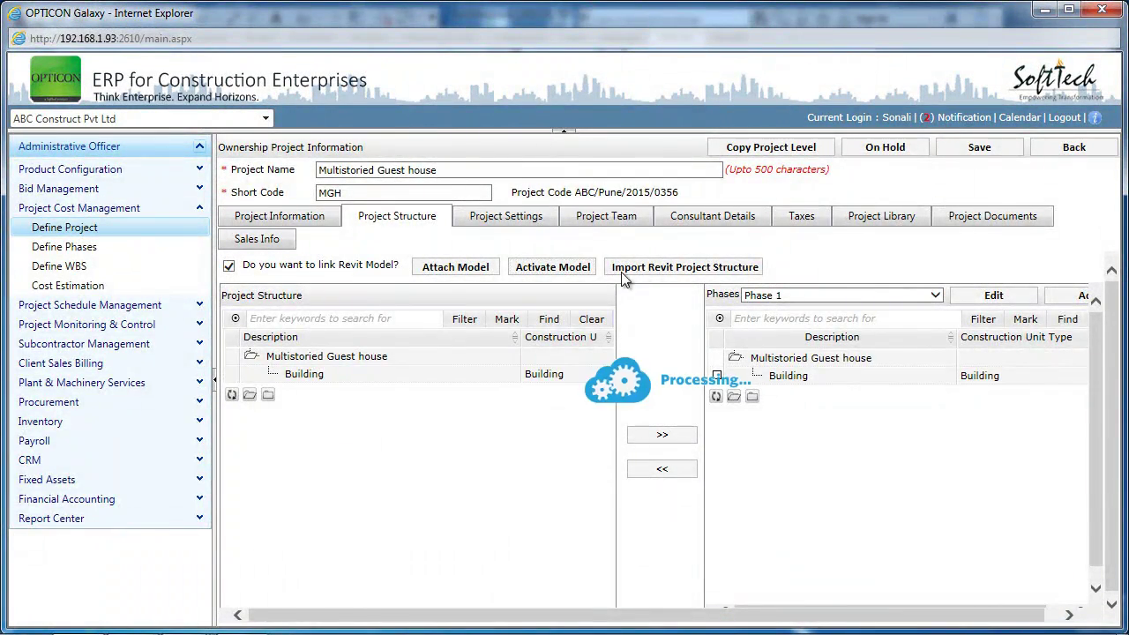
click(679, 229)
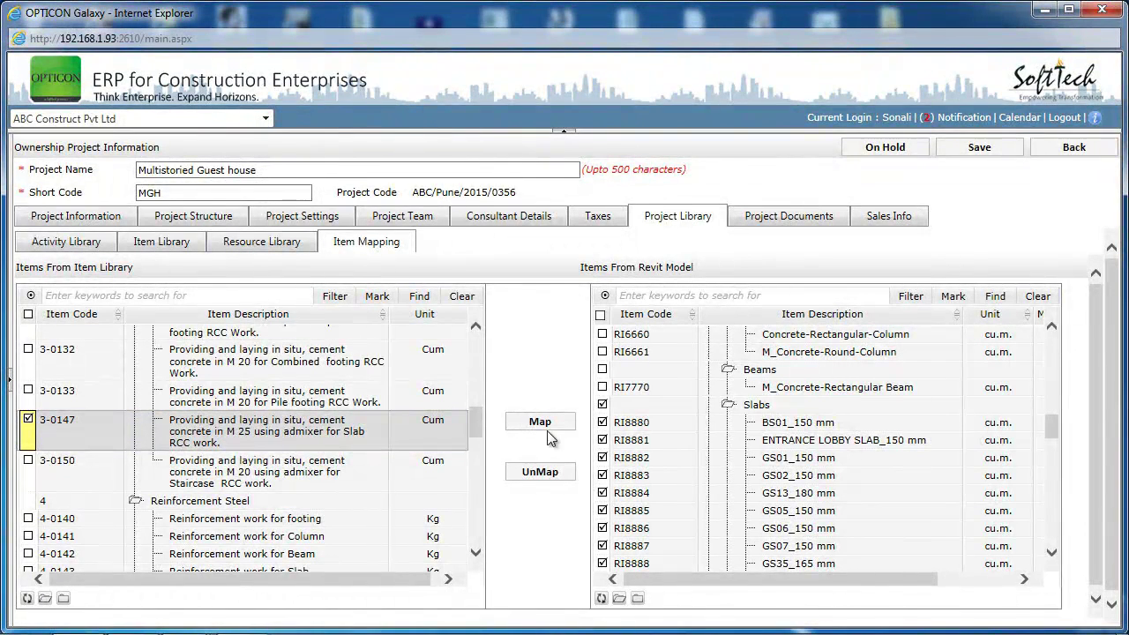
click(602, 406)
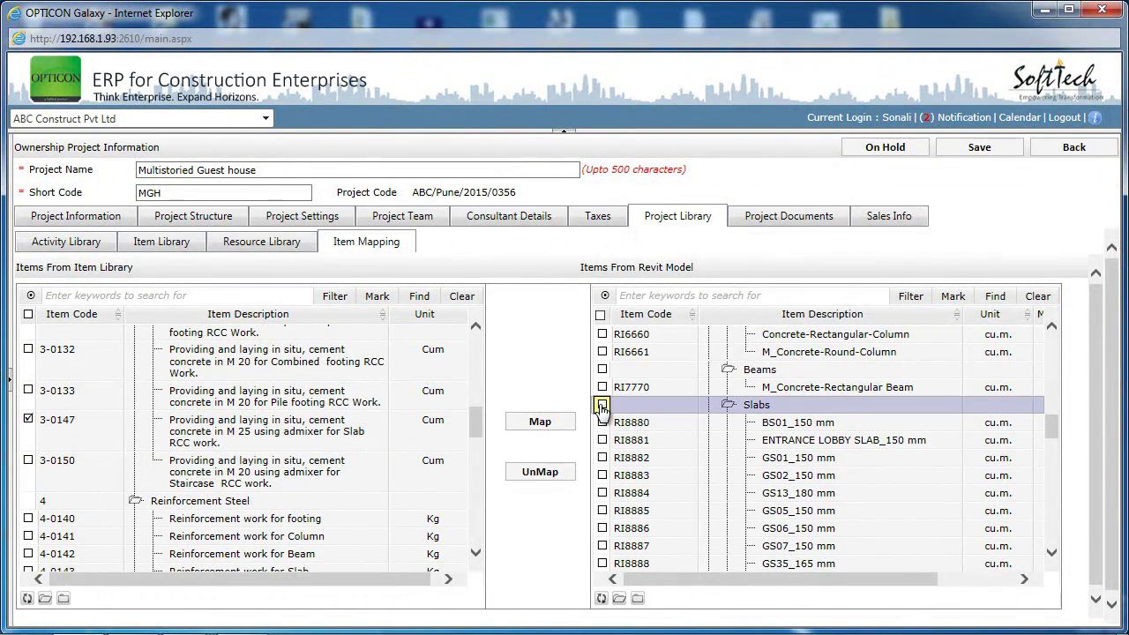
click(540, 424)
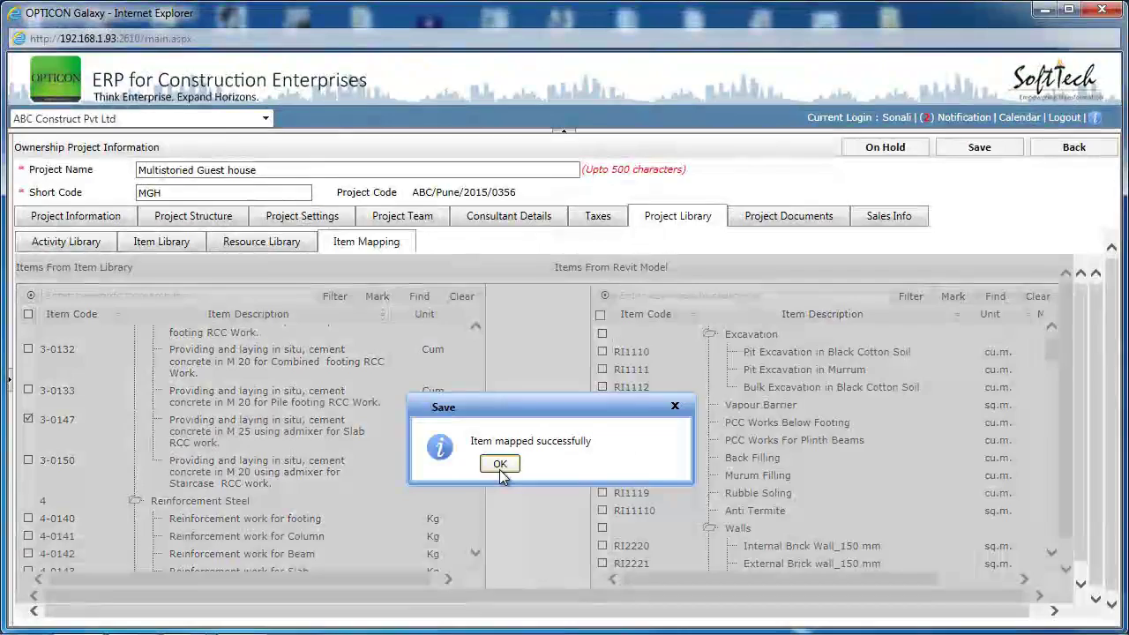
click(499, 464)
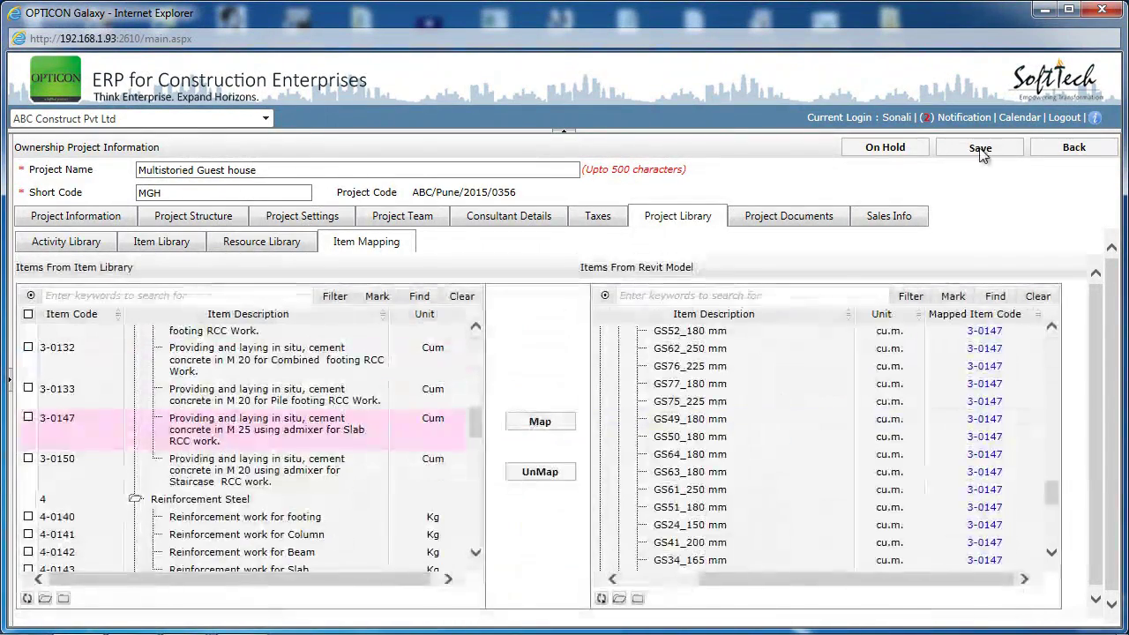
click(977, 150)
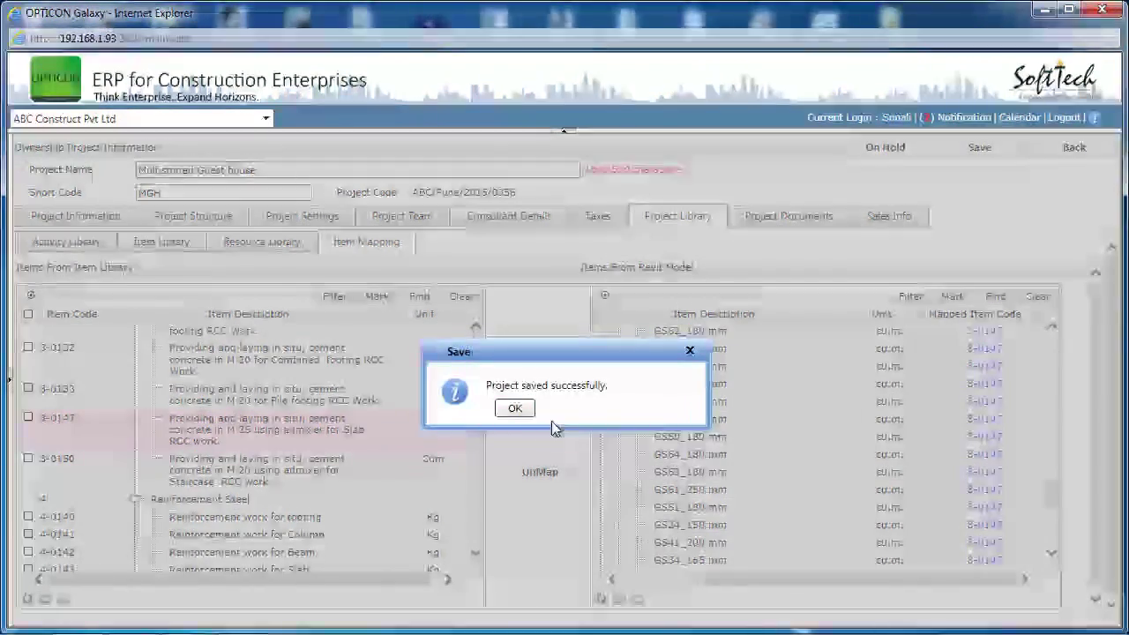
click(518, 408)
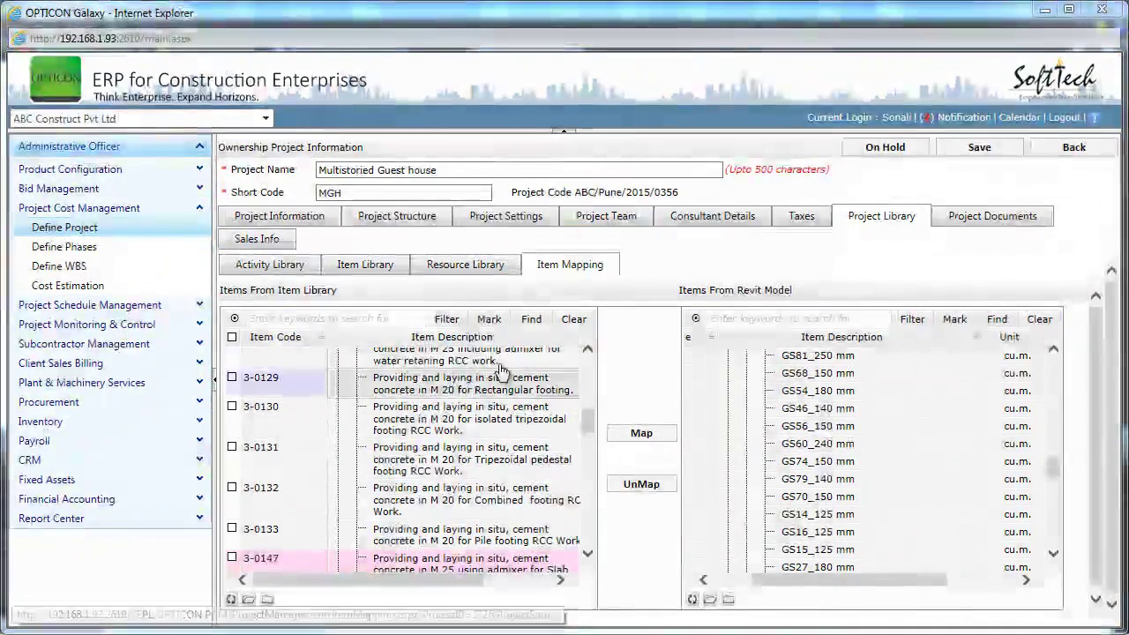
Create the WBS from the Revit model data so each floor level gets Revit activities
click(154, 265)
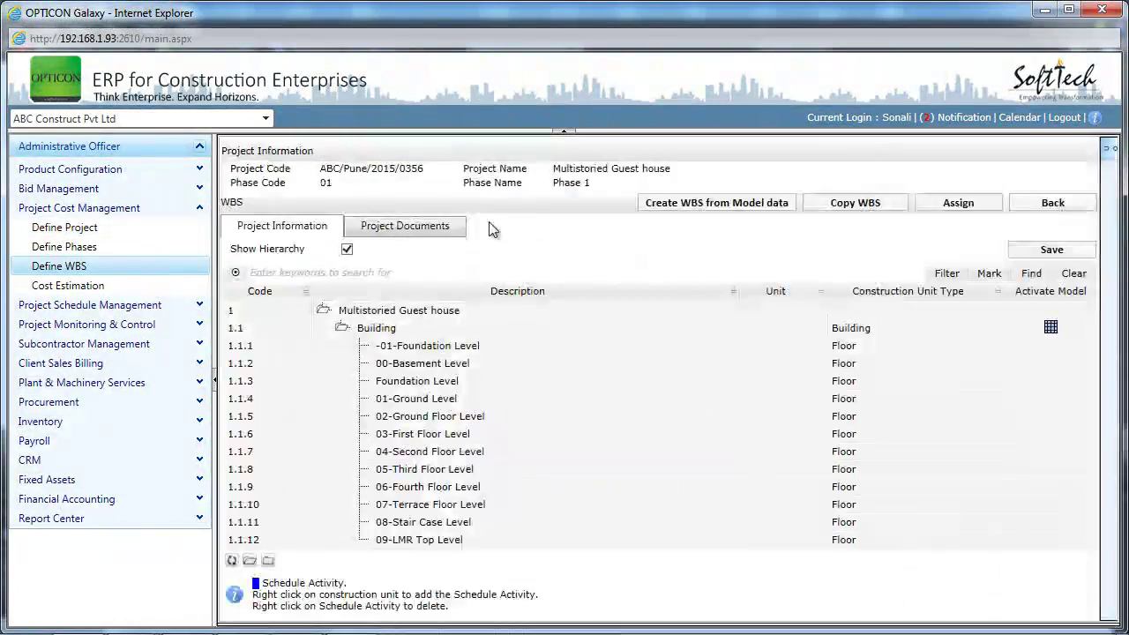
click(681, 203)
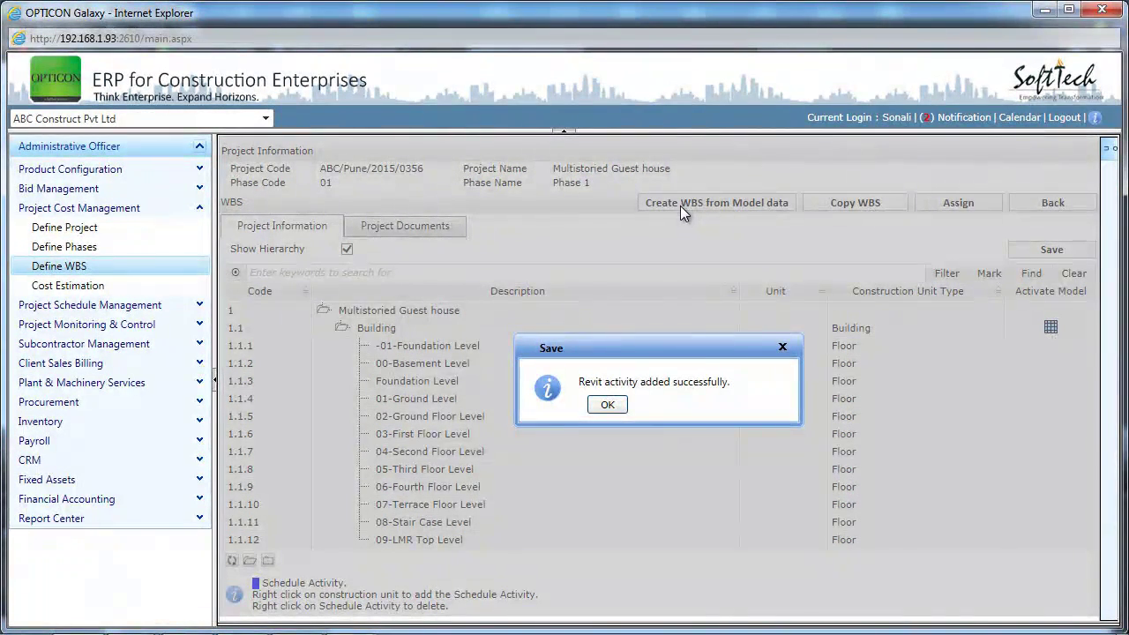
click(608, 405)
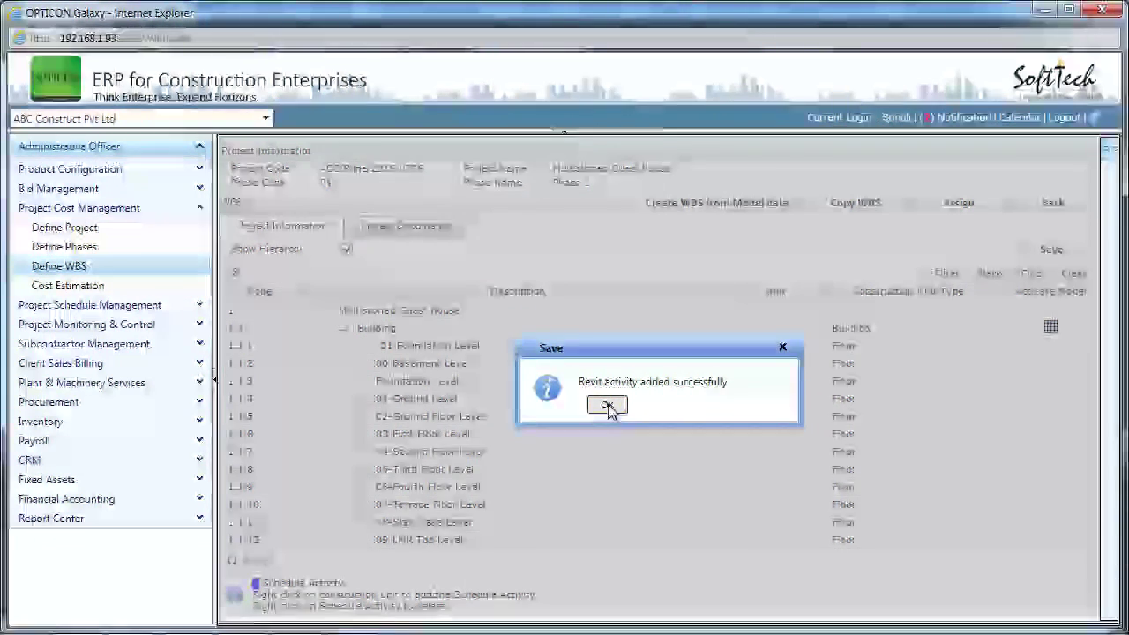
click(609, 406)
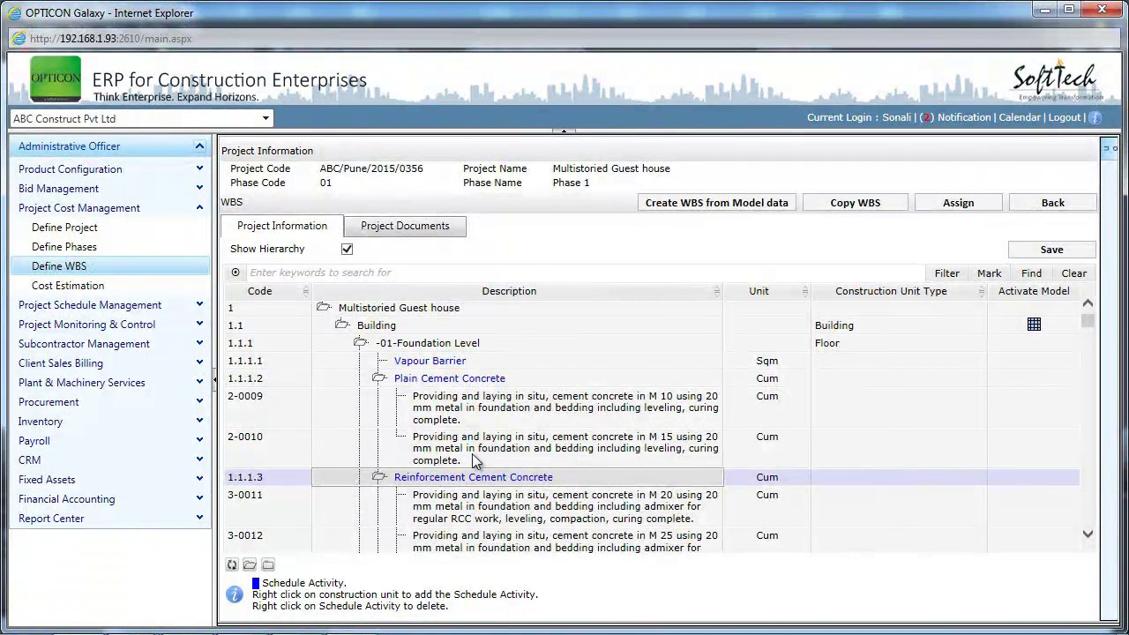
Create and save a new cost estimate with code 'Est' and name 'Estimate'
click(160, 292)
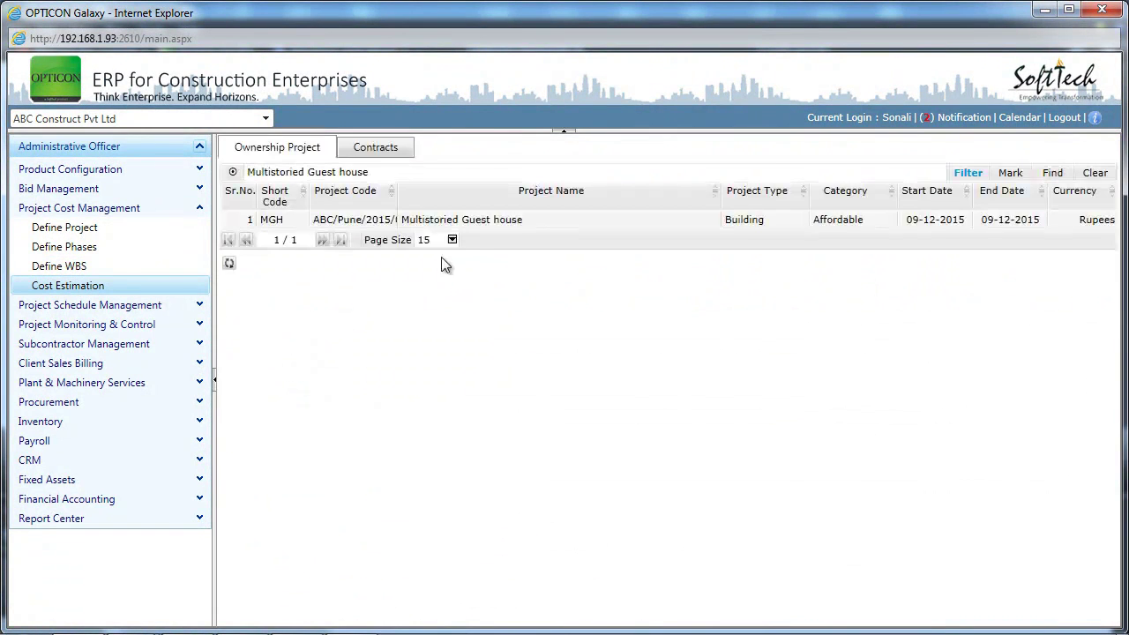
click(348, 188)
text(Est)
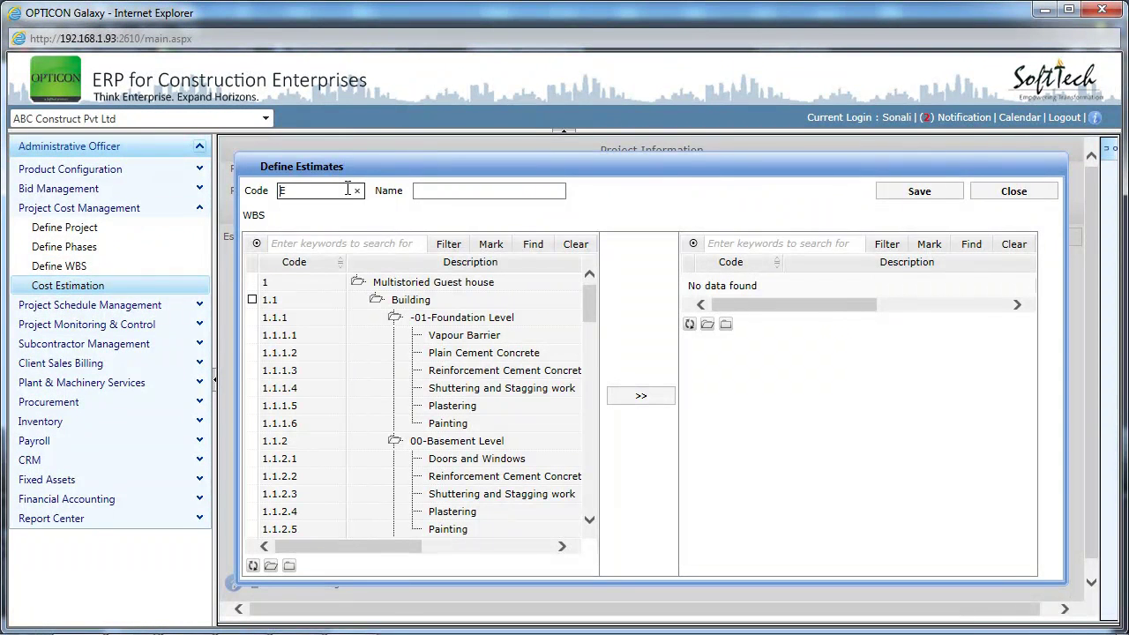
click(433, 189)
text(timate)
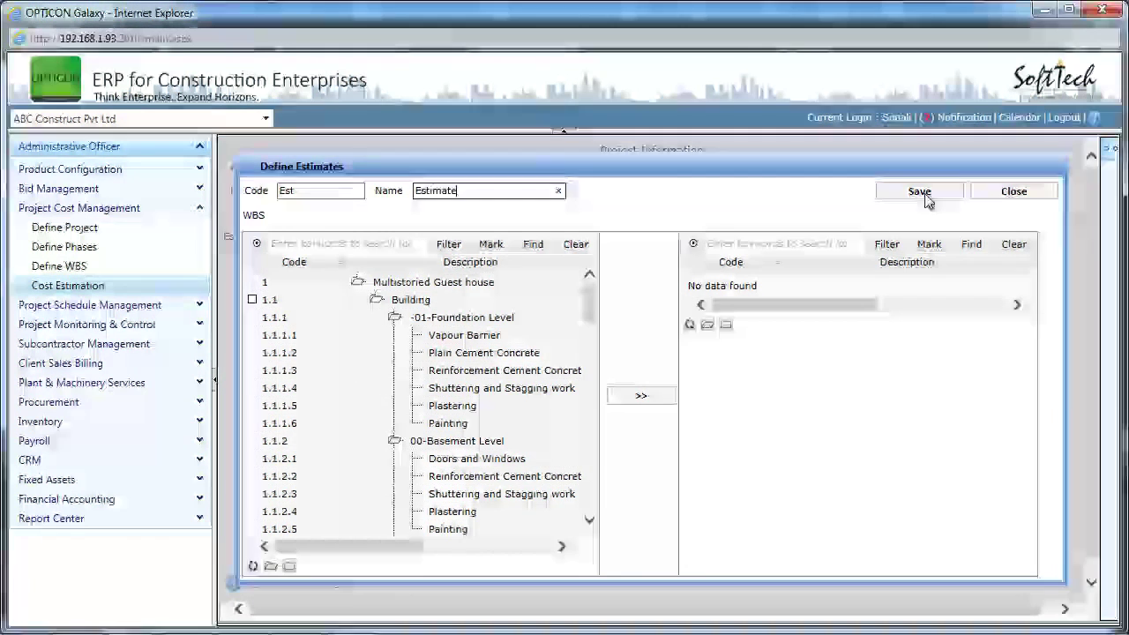
click(919, 190)
click(600, 407)
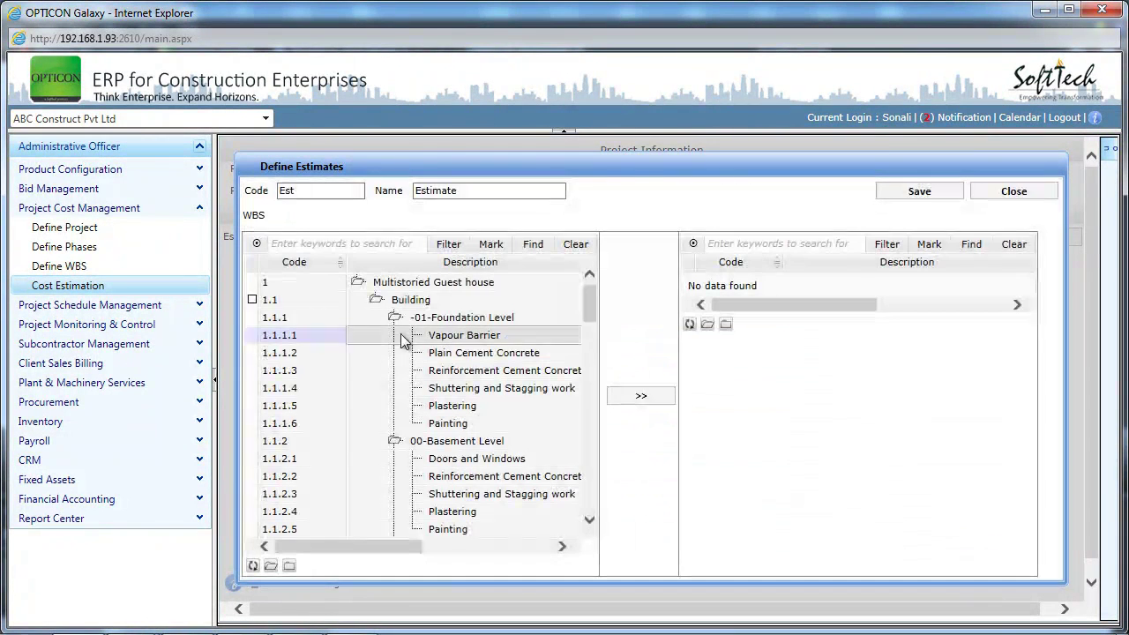
Map the 1.1 Building WBS branch into the estimate
click(252, 302)
click(641, 396)
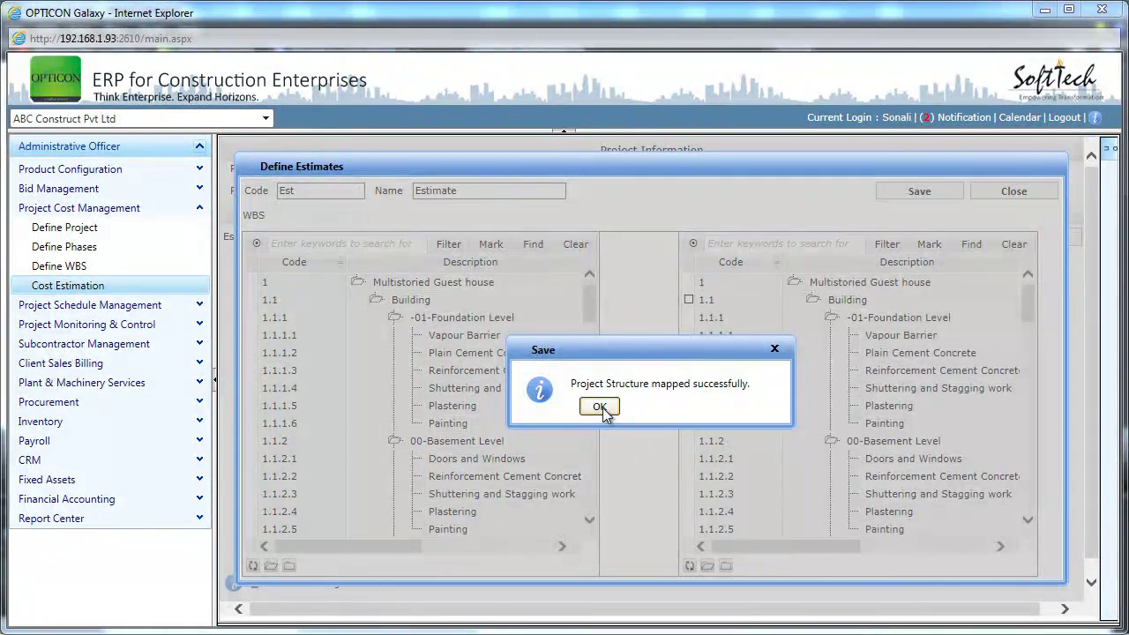
click(599, 408)
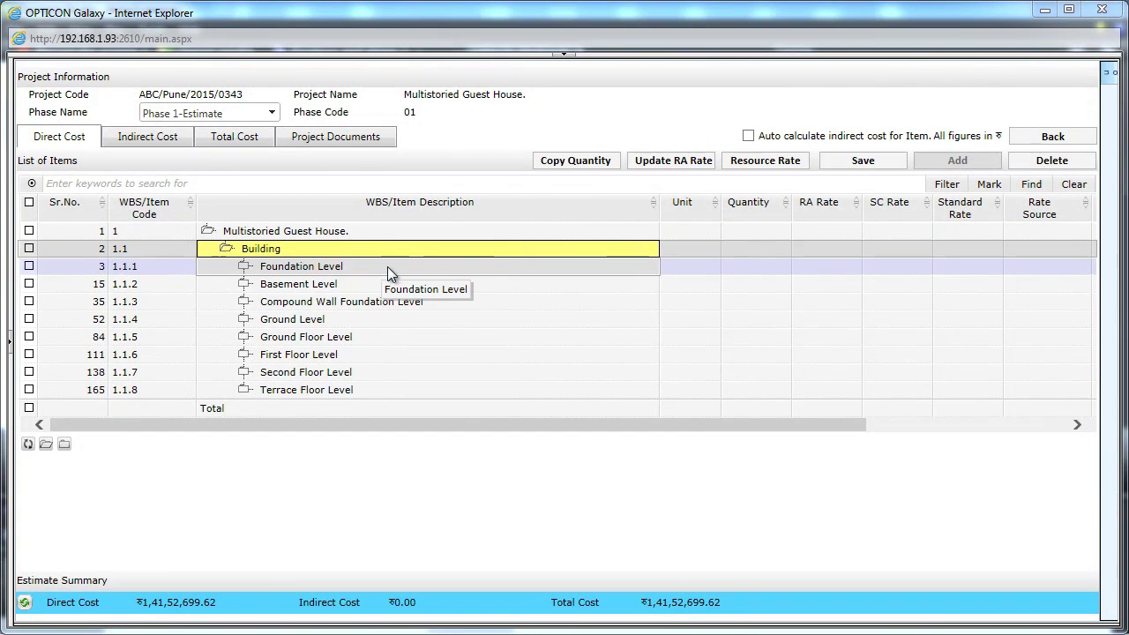
Expand Foundation Level and BBM And UCR to show items such as 17.955 Cum M 10 concrete at 50,187.87
click(244, 268)
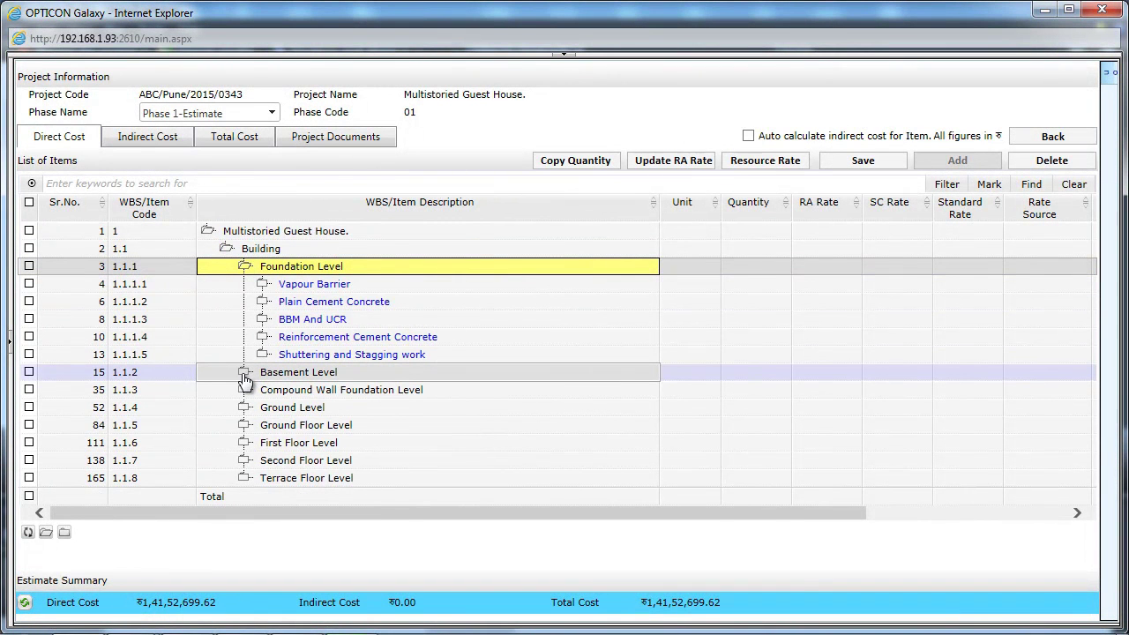
click(262, 321)
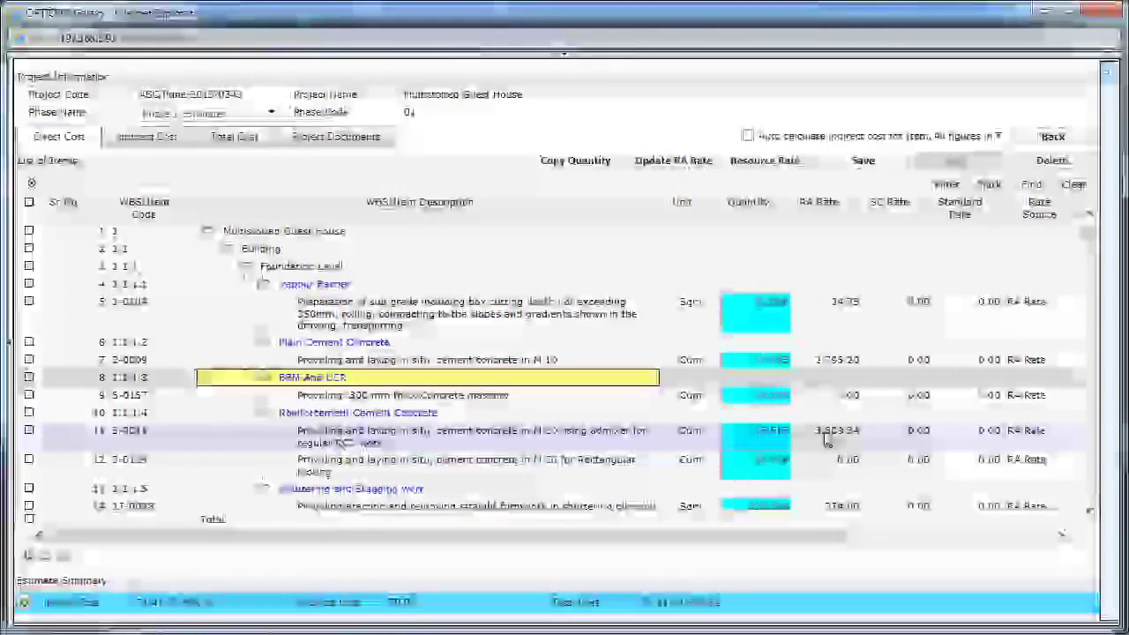
scroll(756, 432, right, 5)
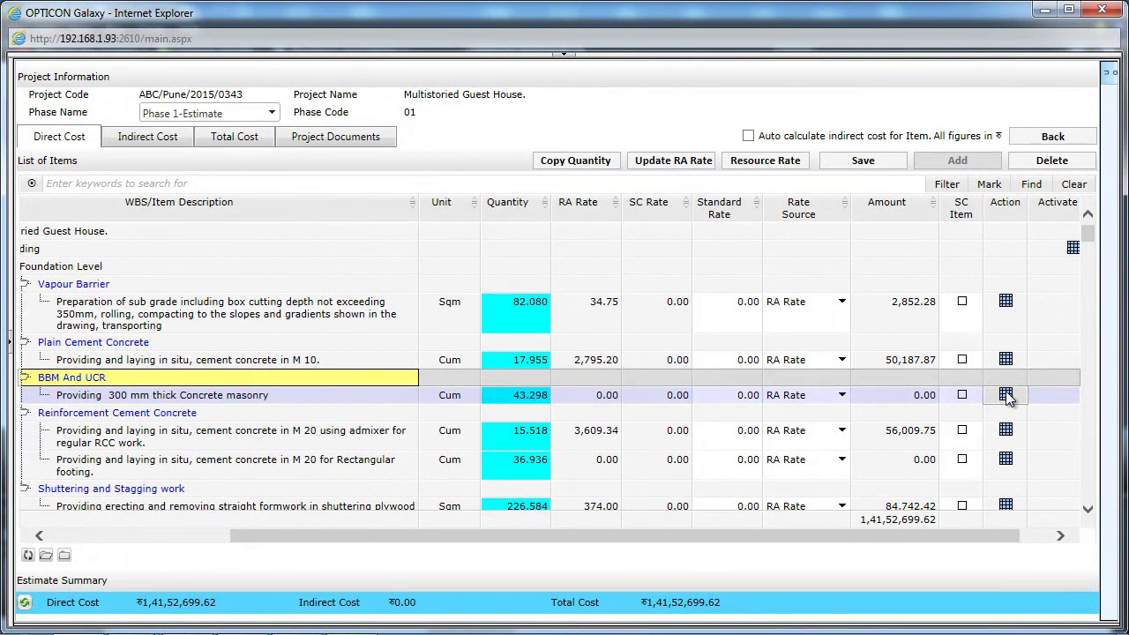
click(1006, 395)
click(992, 444)
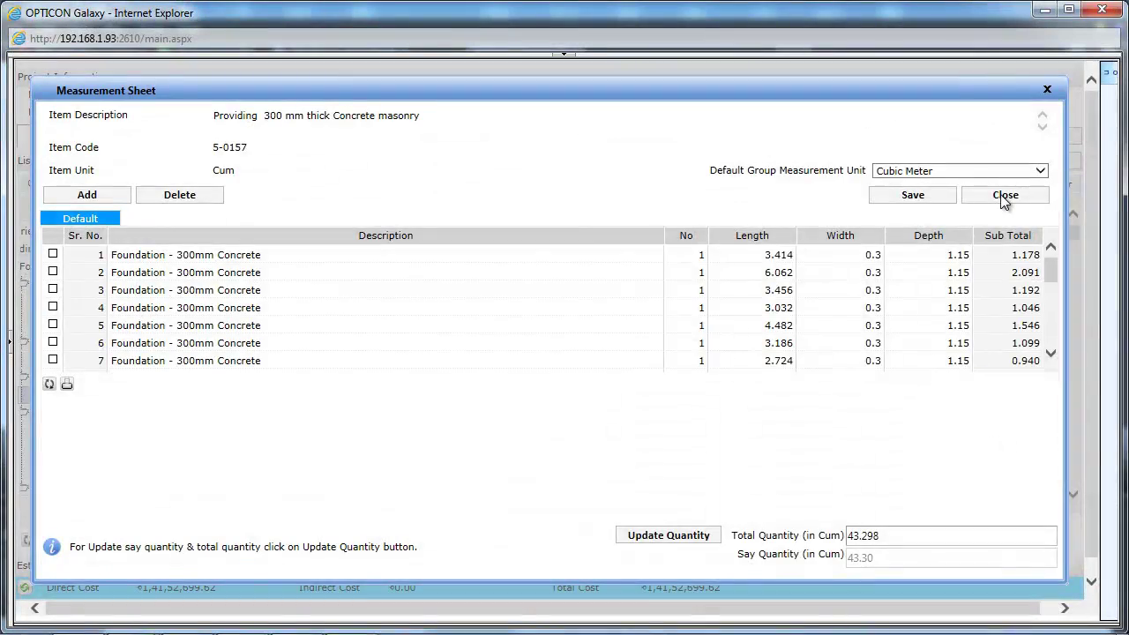
click(1003, 201)
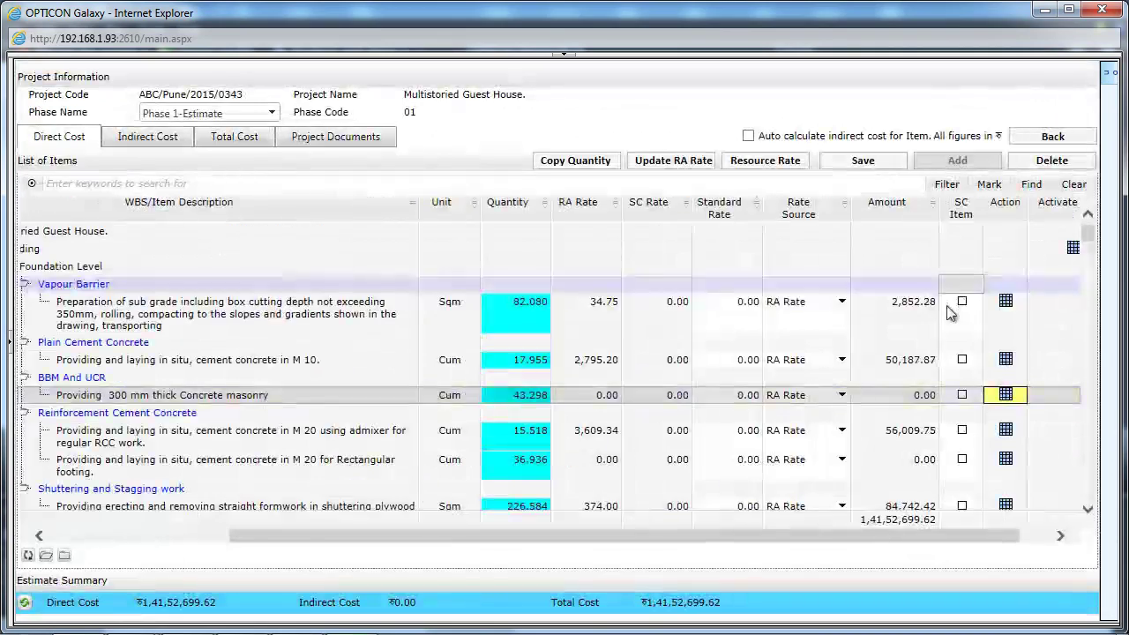